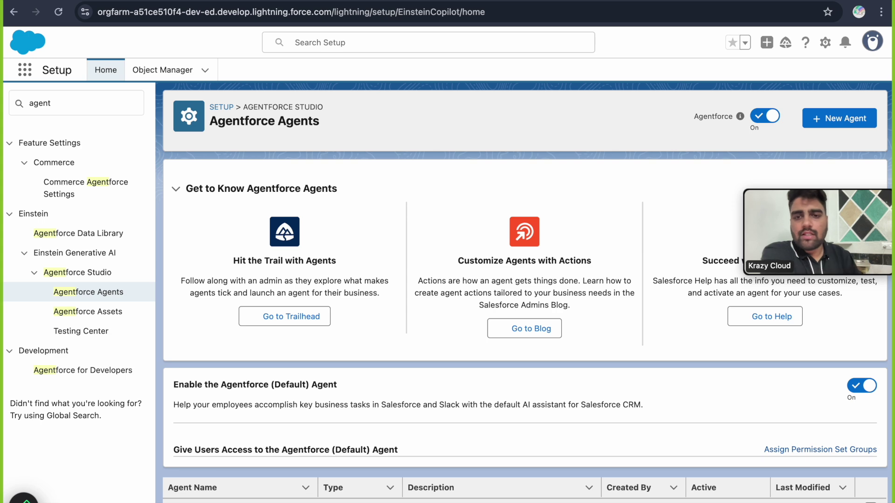
# - Review the Agentforce (Default) agent's version list, API name, type and active status in its Setup details
pyautogui.hotkey('alt', 'Left')
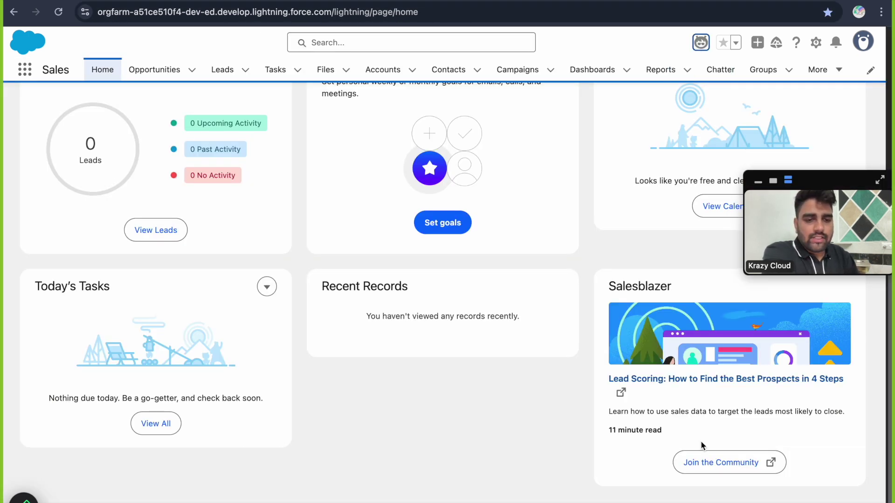
pyautogui.hotkey('alt', 'Right')
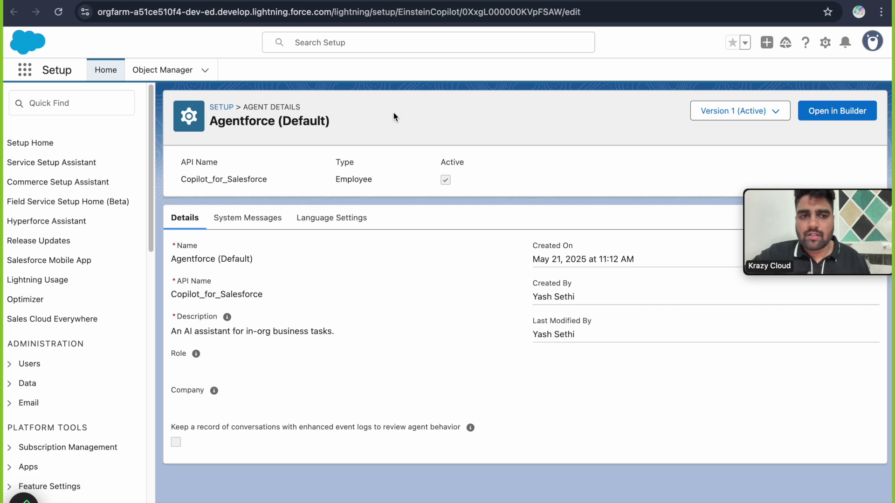
pyautogui.click(765, 115)
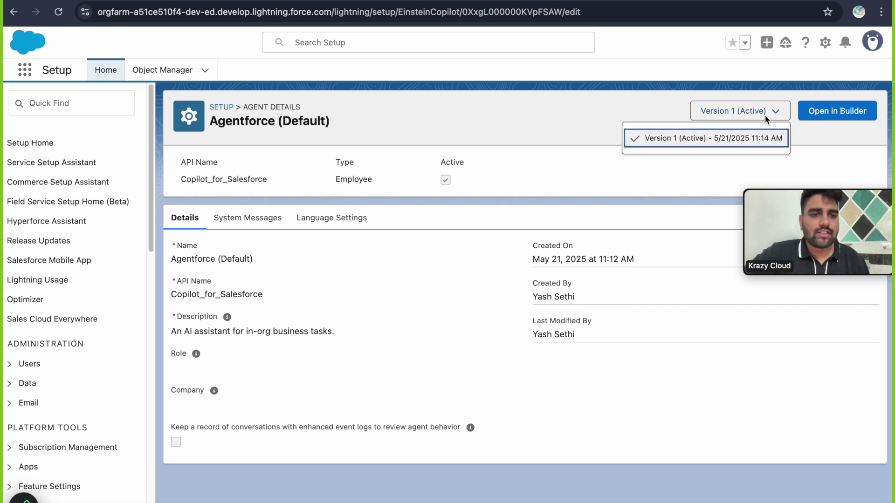
pyautogui.click(611, 98)
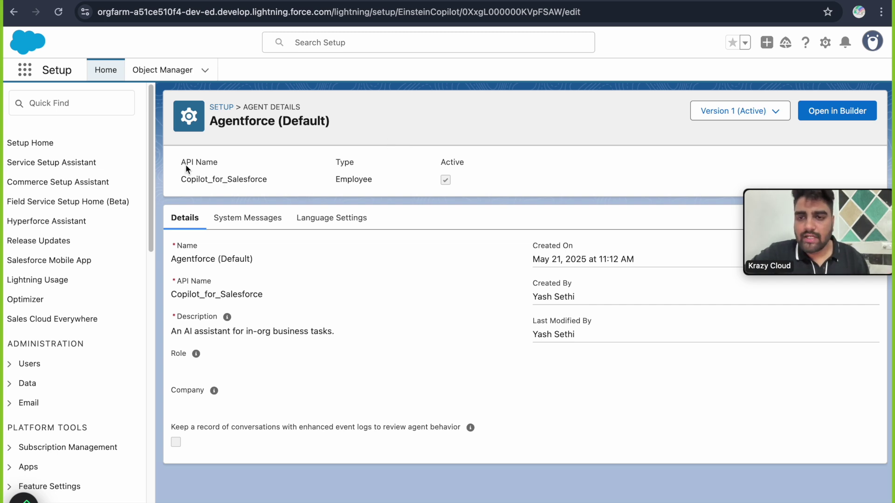
pyautogui.moveTo(185, 163); pyautogui.dragTo(235, 163)
pyautogui.moveTo(345, 163); pyautogui.dragTo(354, 162)
pyautogui.tripleClick(465, 162)
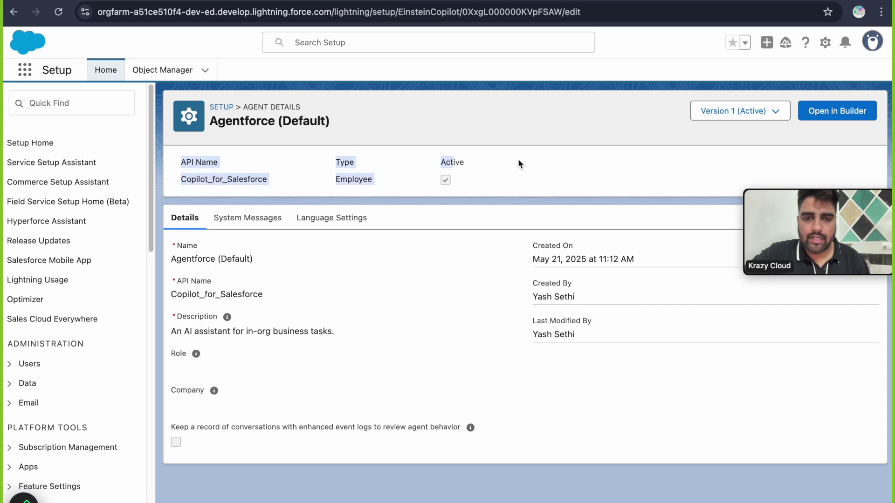
pyautogui.click(488, 167)
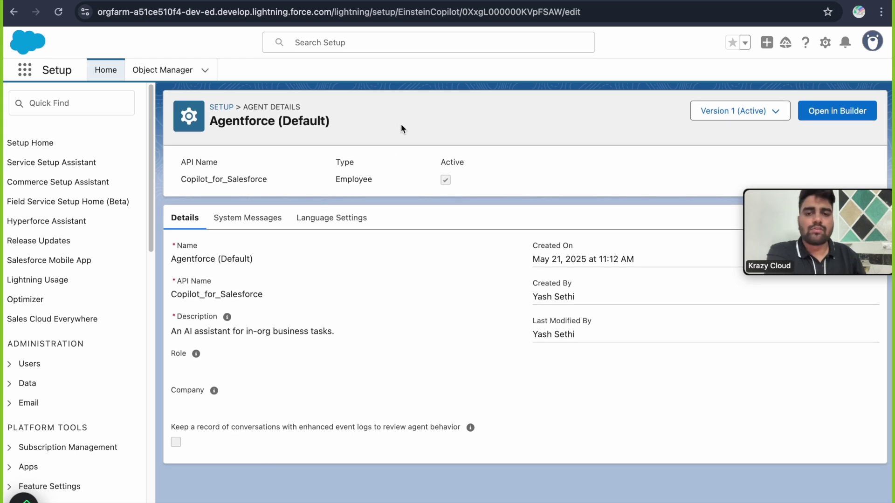
# - Switch to the Sales app, show the Accounts list and open the Agentforce assistant
pyautogui.hotkey('alt', 'Left')
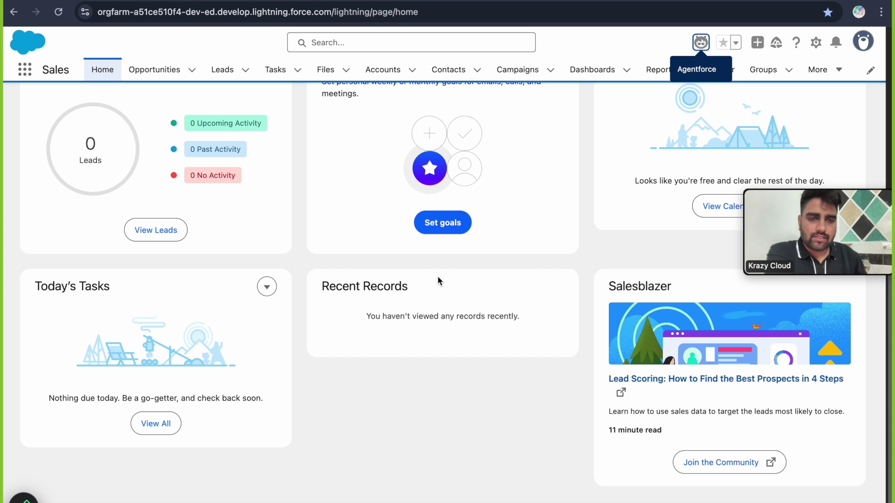
pyautogui.click(382, 69)
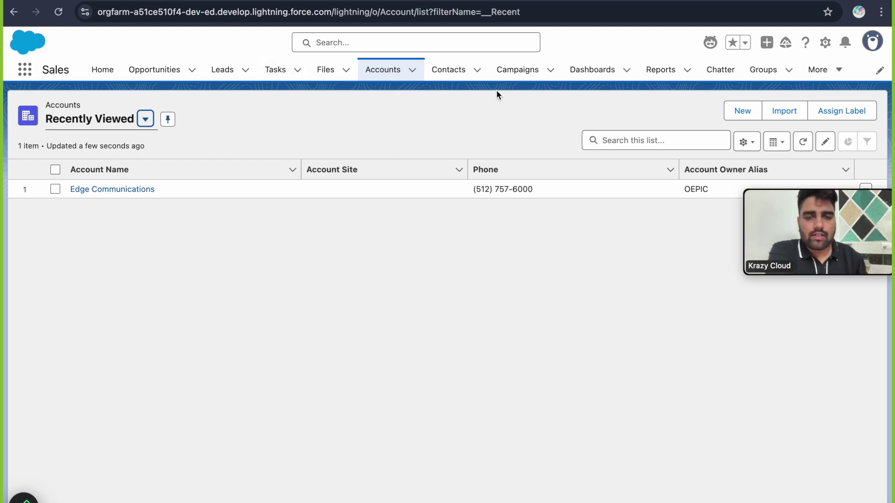
pyautogui.click(405, 124)
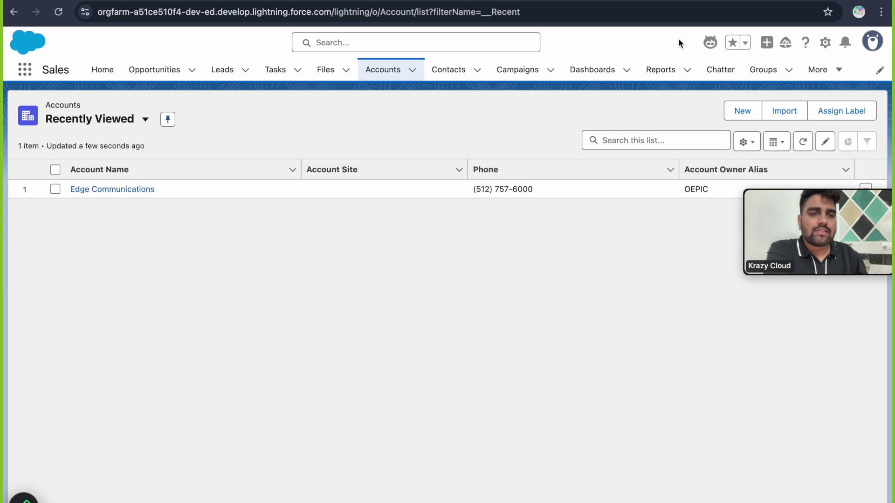
pyautogui.click(709, 41)
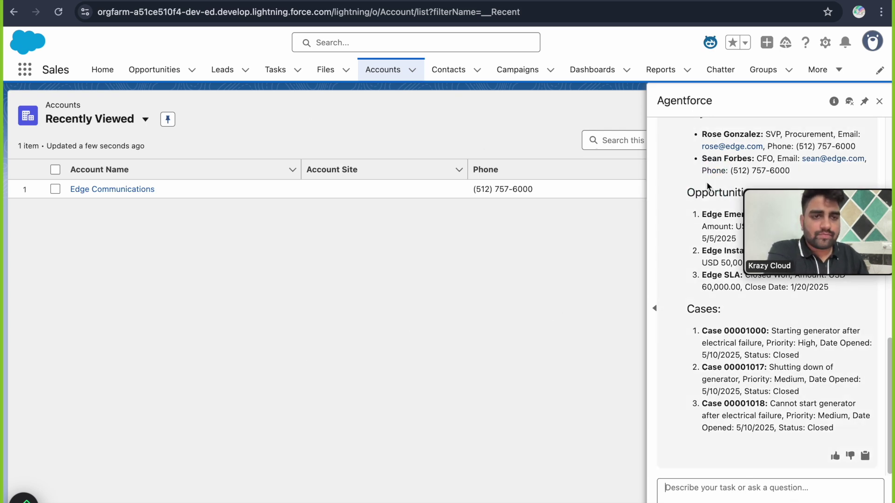
pyautogui.click(711, 42)
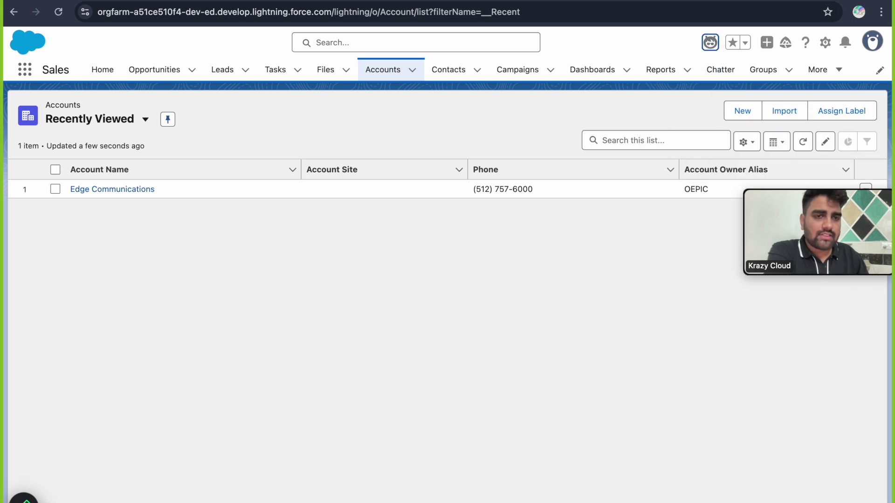
pyautogui.click(710, 42)
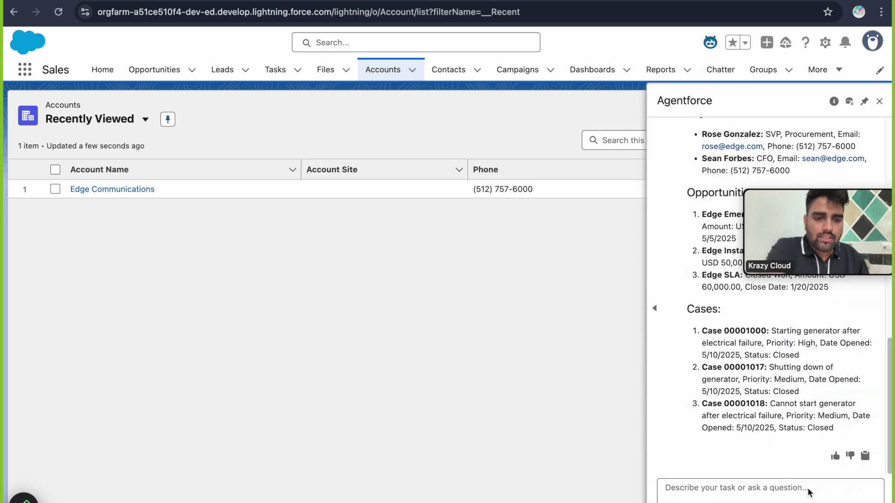
# - Ask the Agentforce assistant "what is the industry of edge communicsation" and read its reply
pyautogui.write('w')
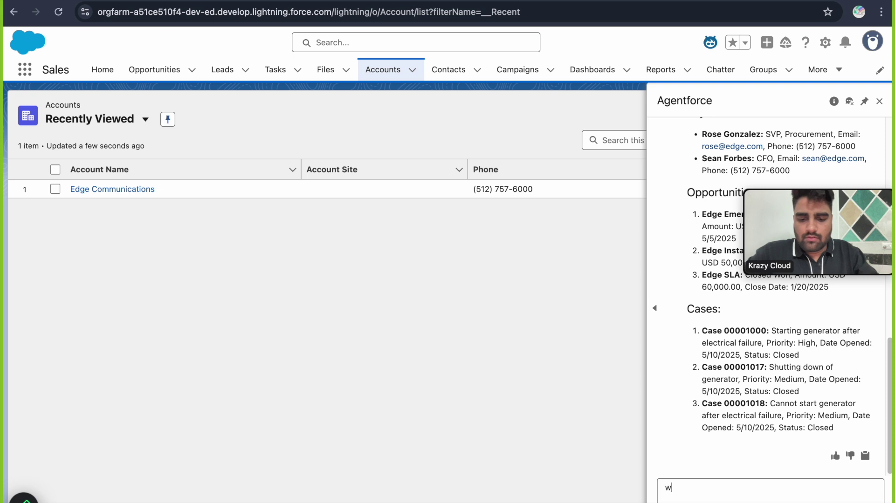
pyautogui.write('hat is the in')
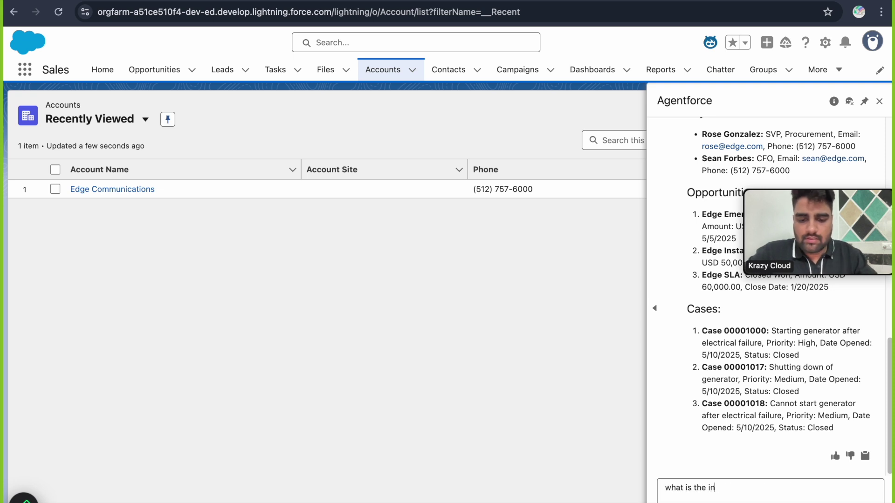
pyautogui.write('dustry of edge commu')
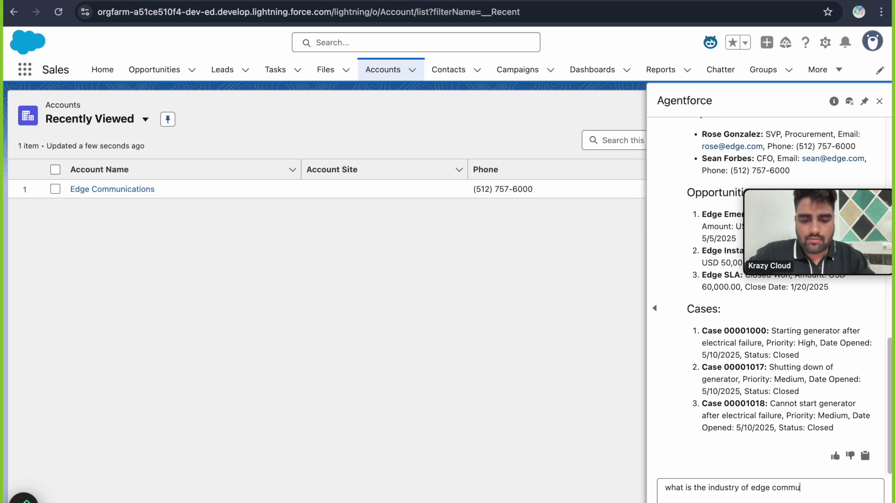
pyautogui.write('nicsation')
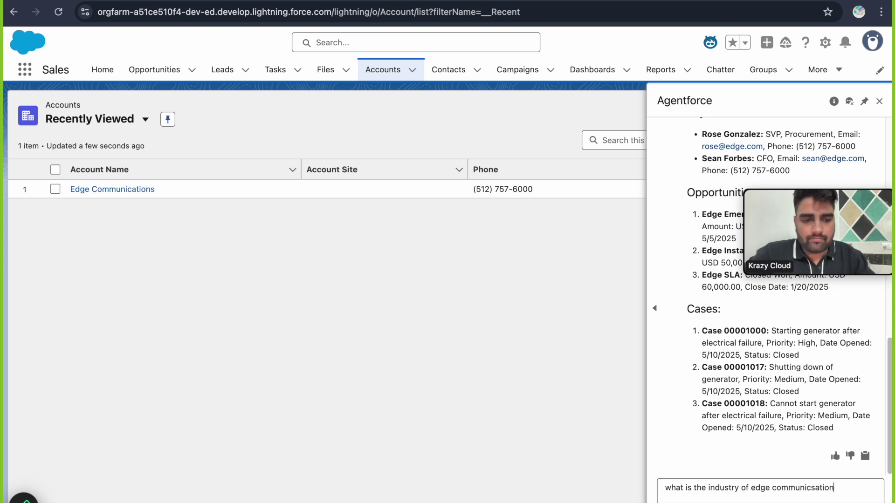
pyautogui.press('Return')
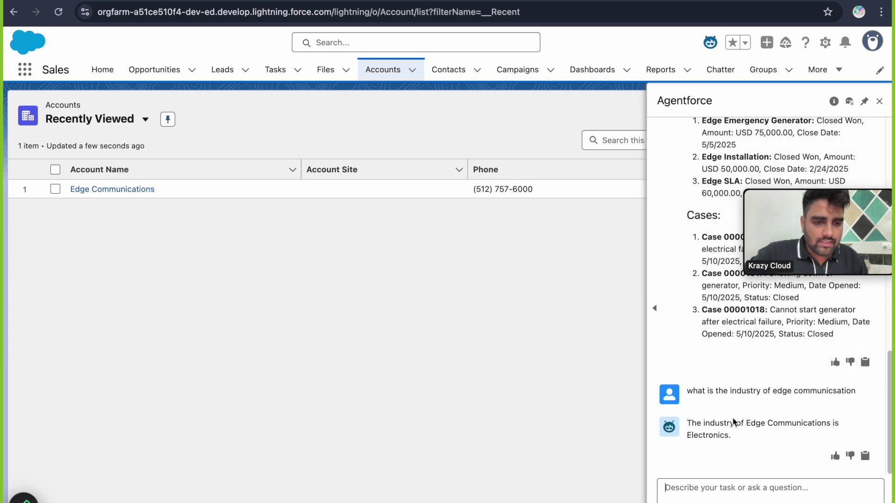
pyautogui.doubleClick(699, 432)
pyautogui.click(739, 433)
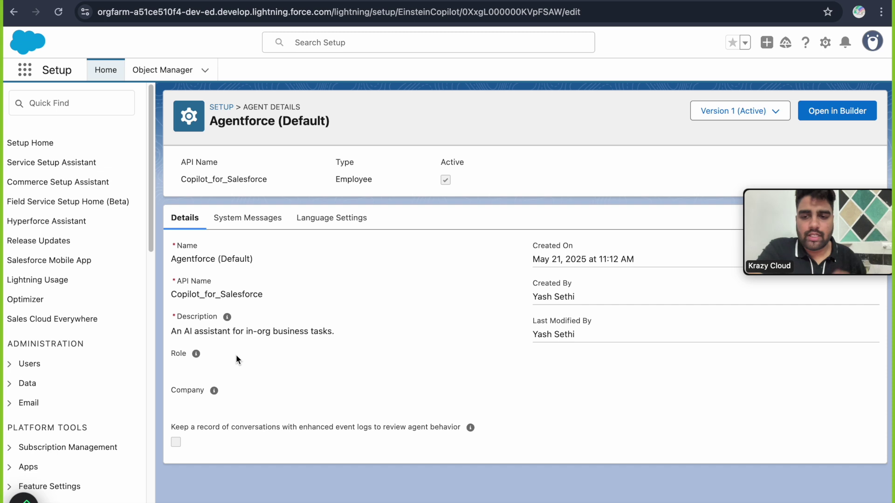
# - Examine the Role, Company and enhanced event log fields in the Agentforce (Default) agent's Setup details
pyautogui.moveTo(197, 355)
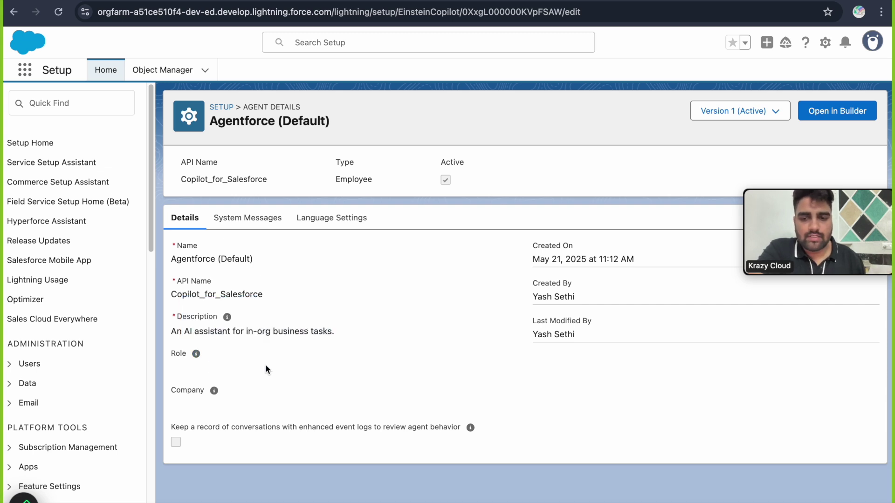
pyautogui.moveTo(214, 392)
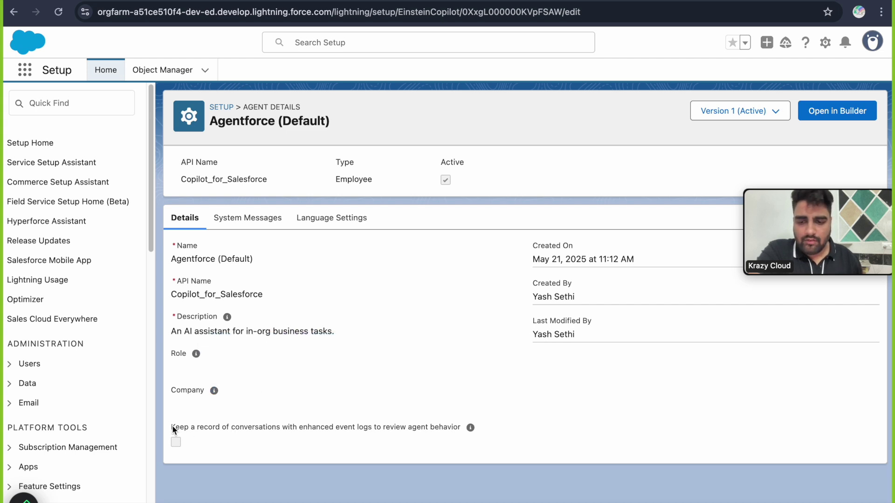
pyautogui.moveTo(171, 425); pyautogui.dragTo(478, 429)
pyautogui.click(530, 428)
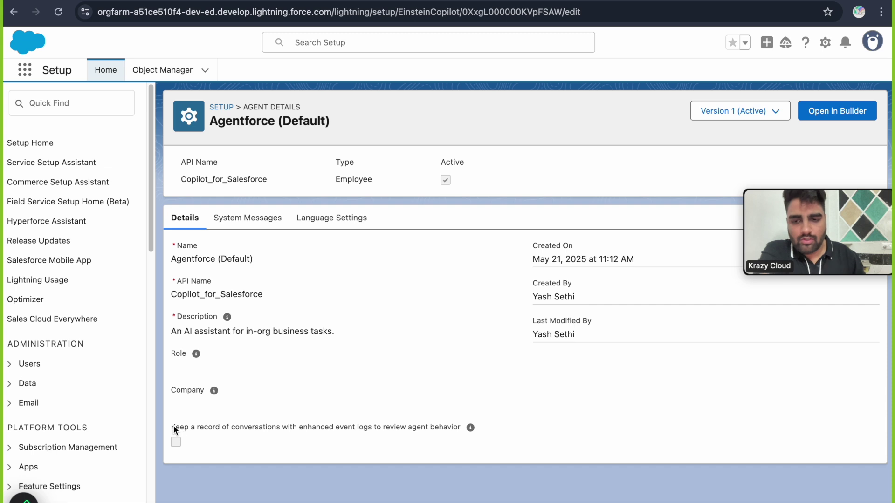
pyautogui.moveTo(200, 425); pyautogui.dragTo(265, 429)
pyautogui.click(221, 440)
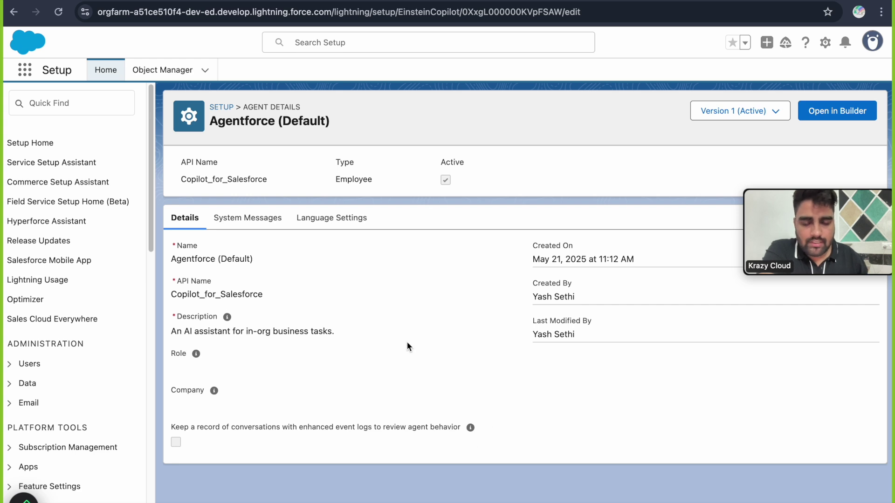
pyautogui.moveTo(470, 428)
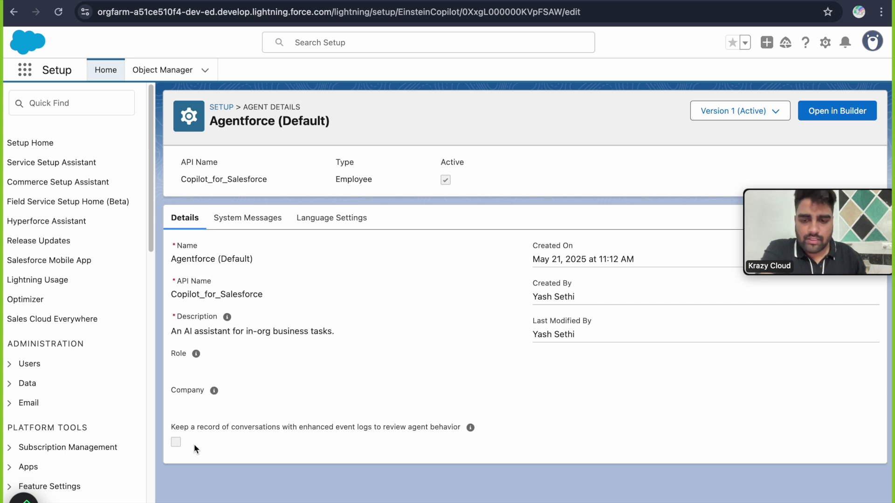
pyautogui.rightClick(400, 240)
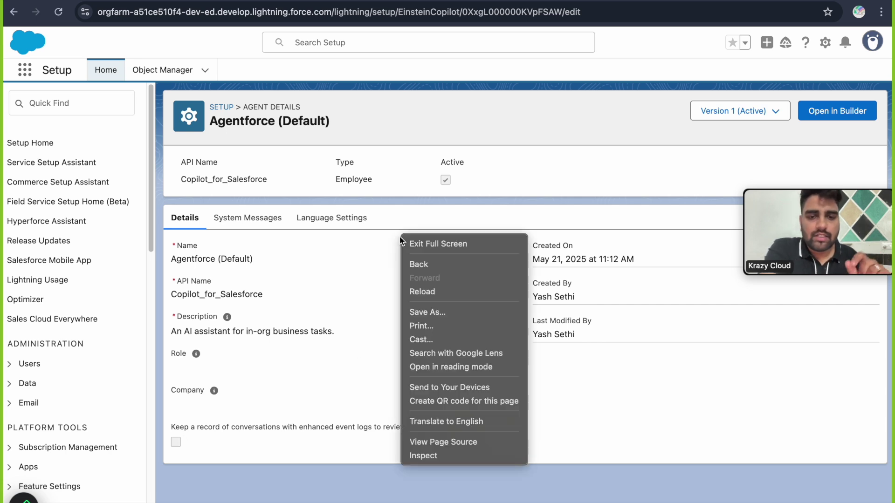
pyautogui.click(379, 236)
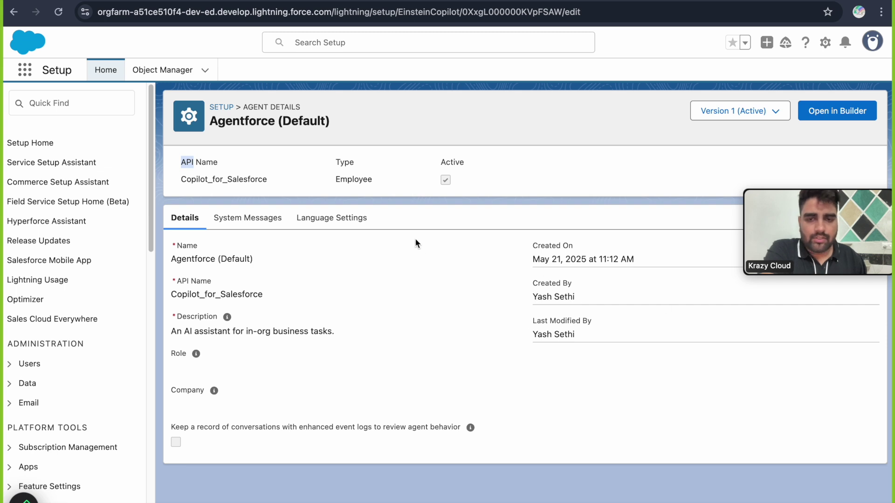
# - Show the agent's system messages and compare the welcome message with the greeting at the start of the Agentforce chat
pyautogui.click(241, 223)
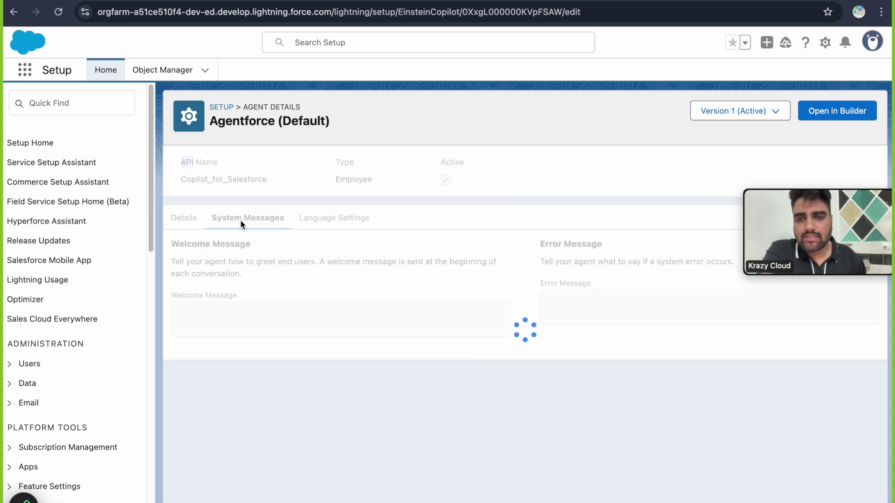
pyautogui.click(273, 161)
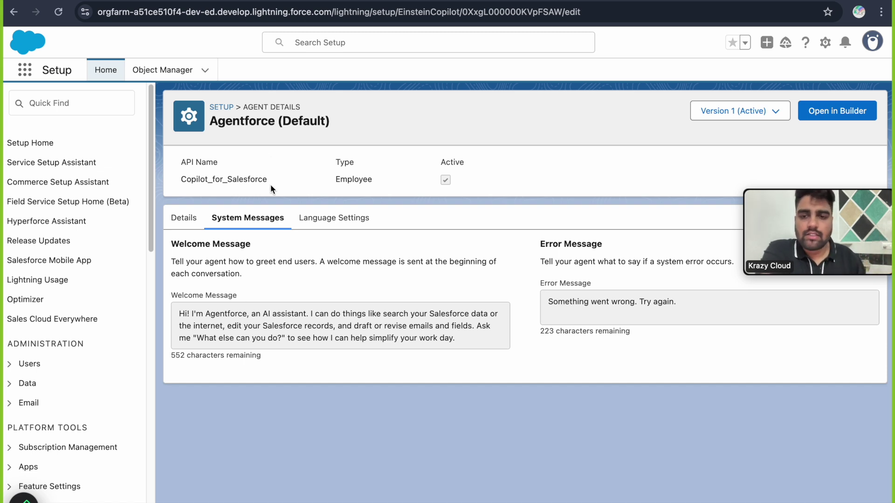
pyautogui.moveTo(180, 312); pyautogui.dragTo(342, 326)
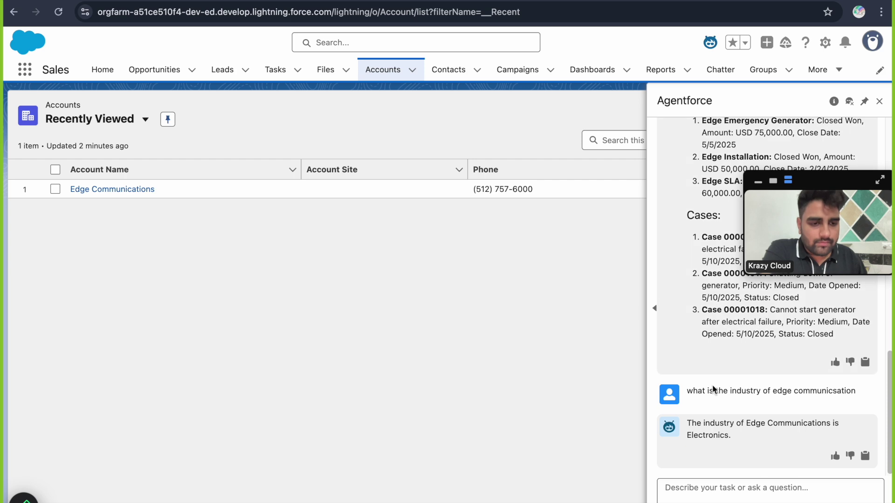
pyautogui.scroll(15, 713, 388)
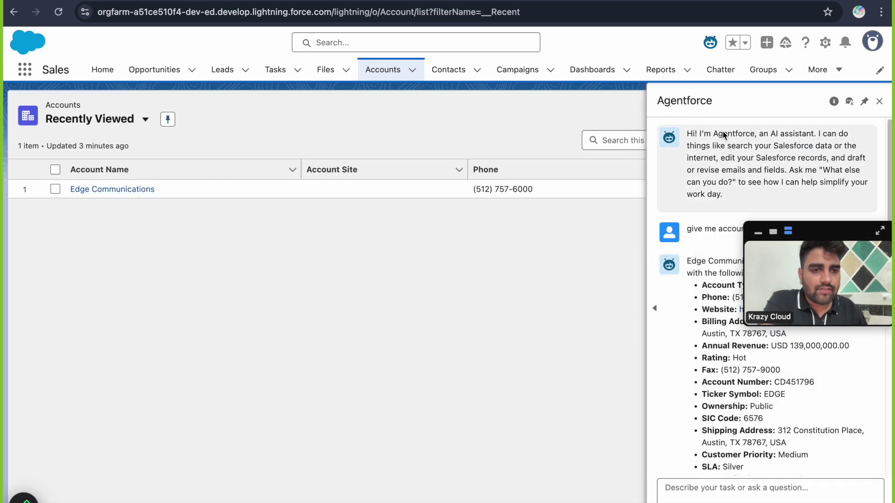
pyautogui.moveTo(687, 130); pyautogui.dragTo(741, 191)
pyautogui.click(720, 150)
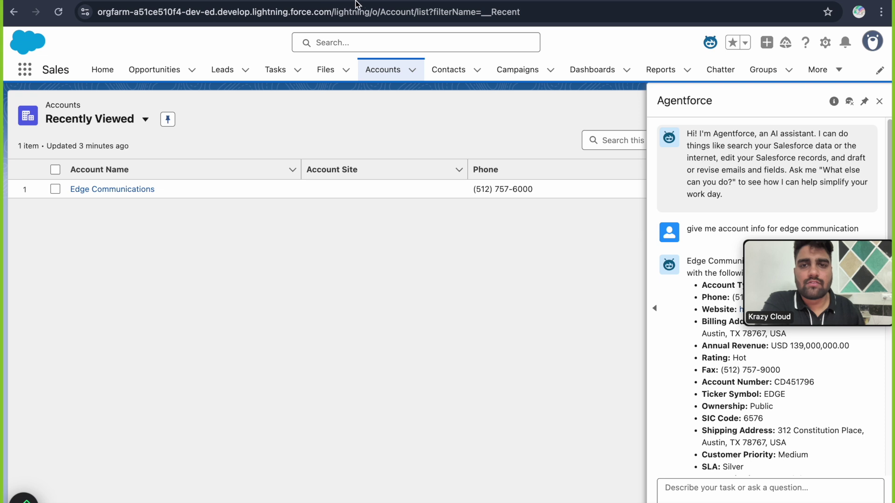
# - Return to the agent's system messages in Setup and examine the error message text and API Name field
pyautogui.click(381, 1)
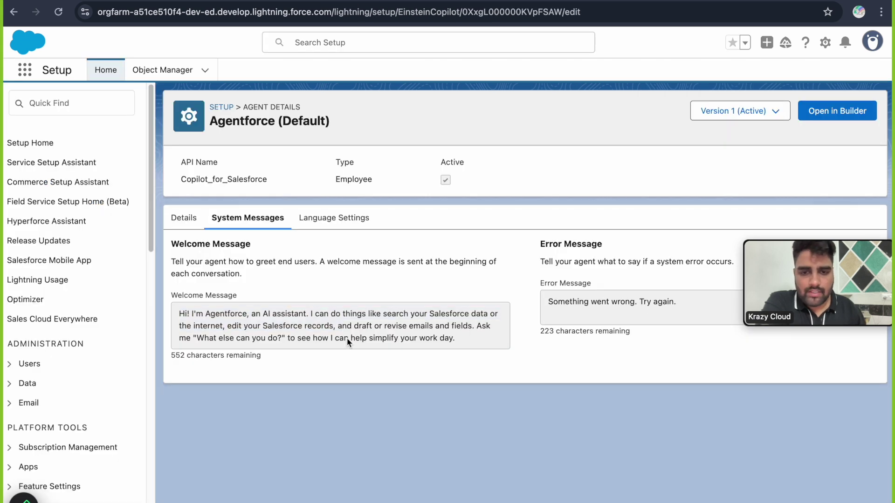
pyautogui.moveTo(547, 299); pyautogui.dragTo(679, 298)
pyautogui.click(678, 300)
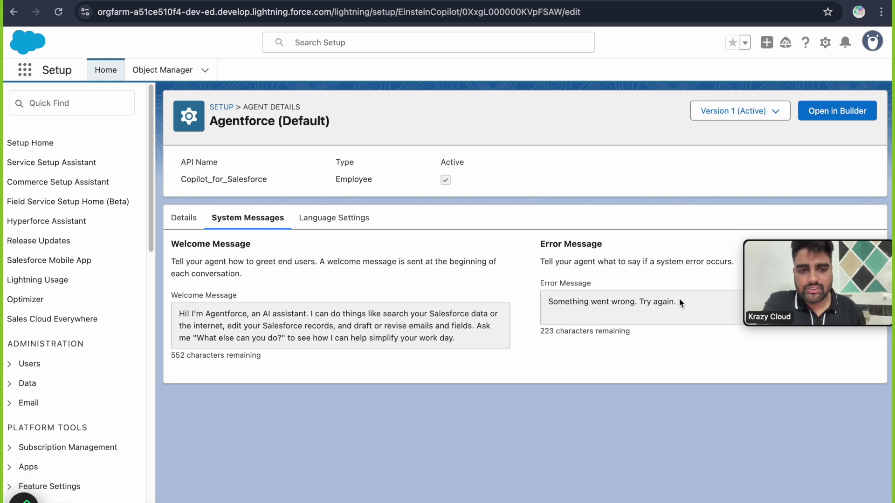
pyautogui.moveTo(679, 301); pyautogui.dragTo(536, 298)
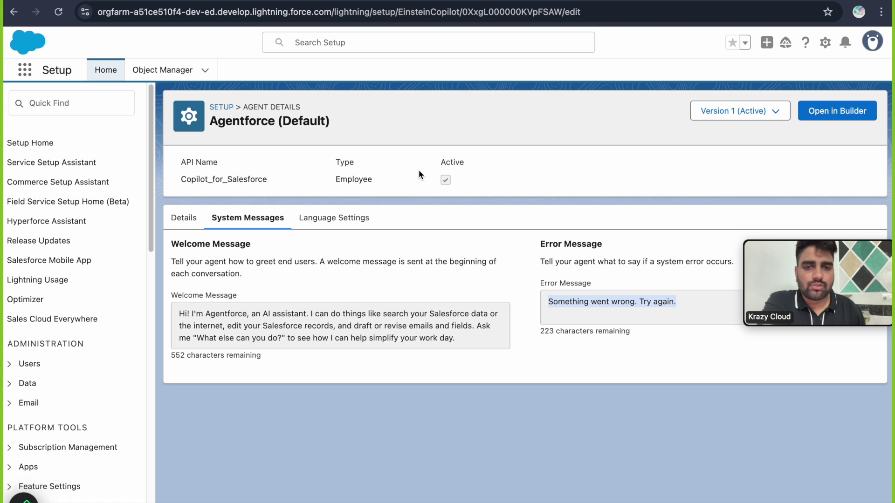
pyautogui.click(417, 150)
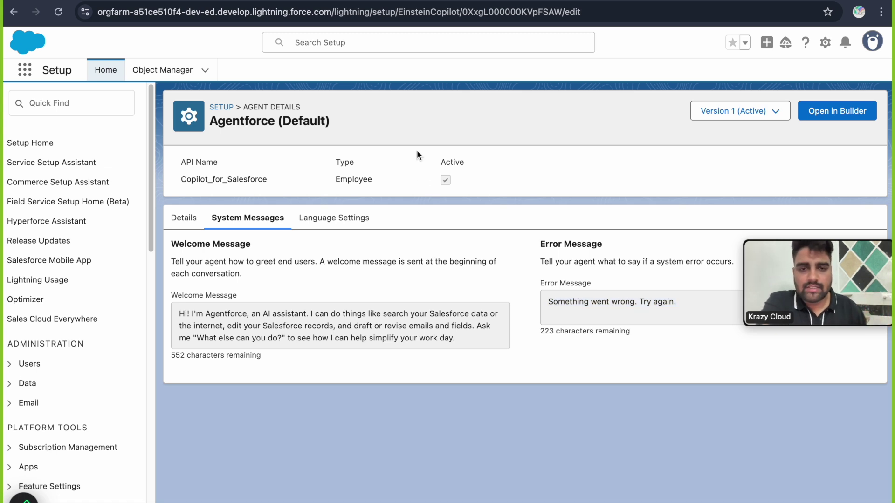
pyautogui.moveTo(180, 161); pyautogui.dragTo(218, 162)
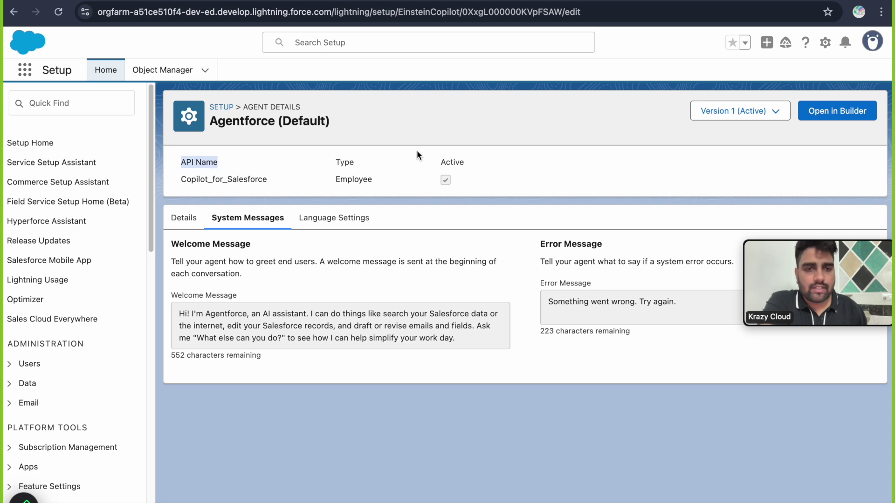
# - Show the agent's default language and tone settings, and review the account replies in the Agentforce chat
pyautogui.click(358, 218)
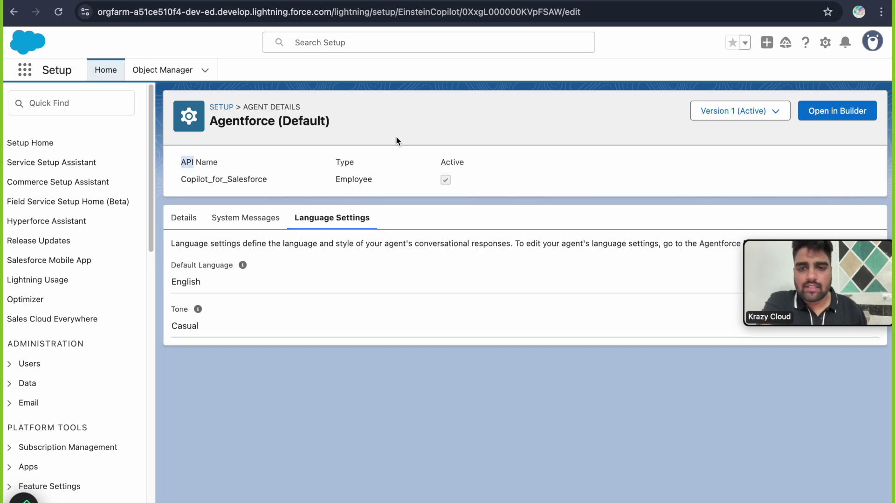
pyautogui.click(248, 264)
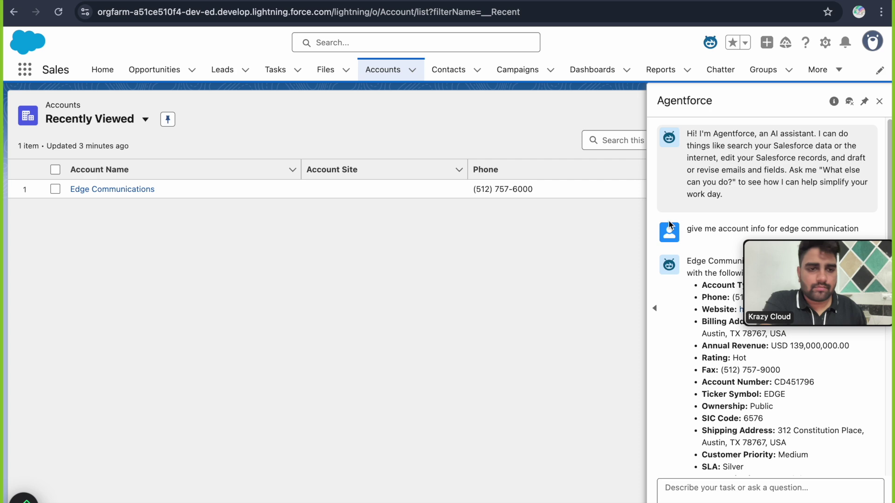
pyautogui.scroll(-15, 691, 308)
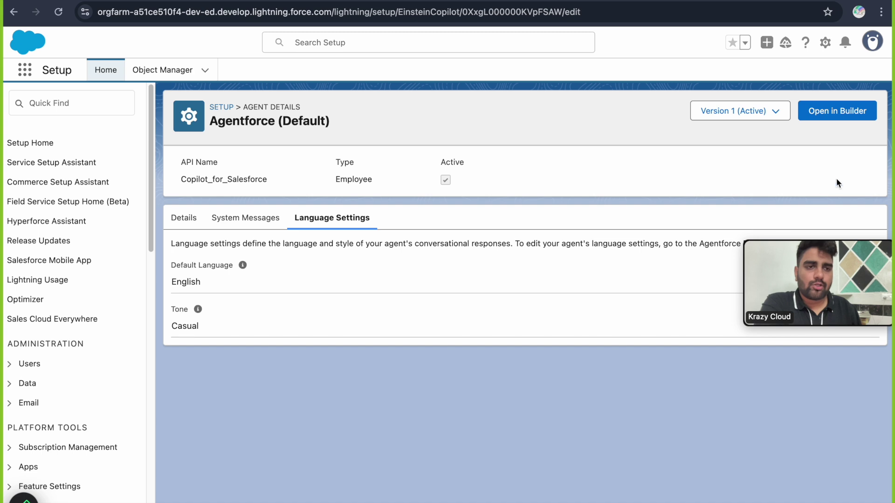
# - Open the default agent in Agentforce Builder and look through its data library, context, language settings and event logs
pyautogui.click(832, 111)
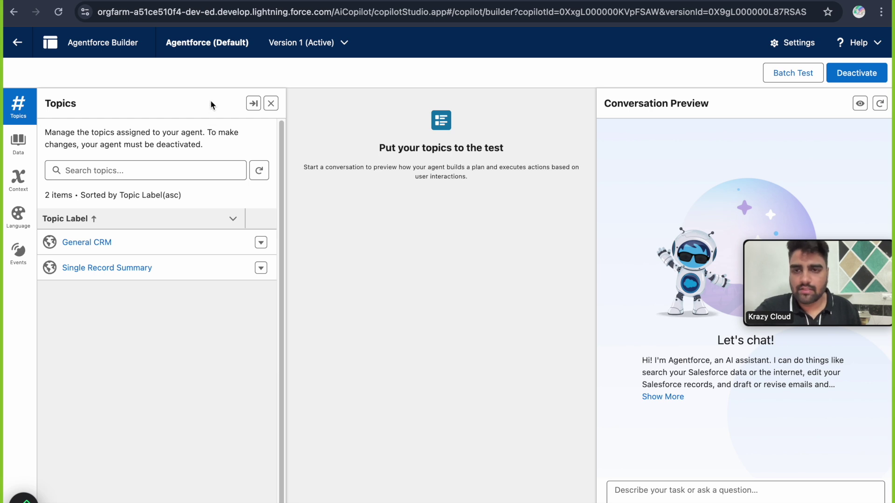
pyautogui.click(21, 143)
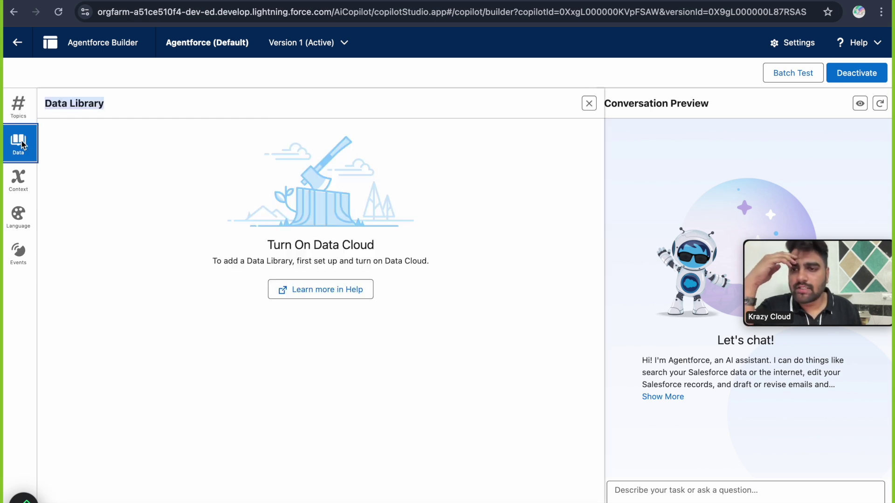
pyautogui.click(119, 142)
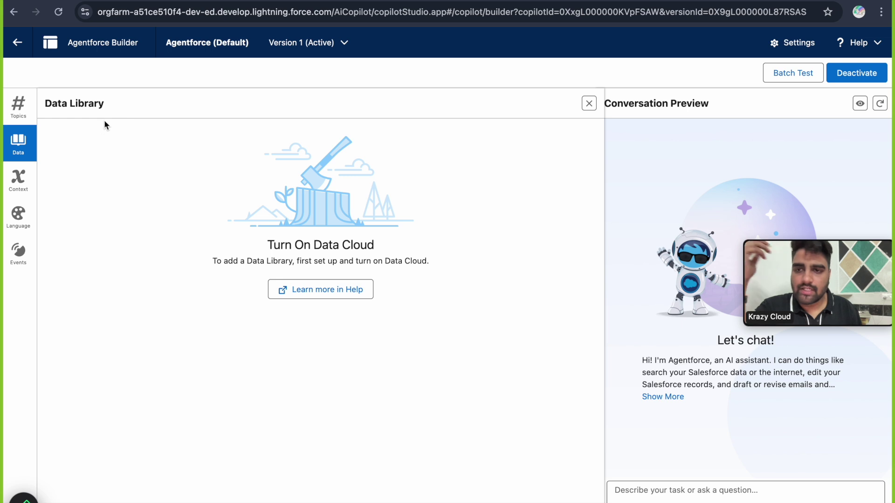
pyautogui.click(15, 177)
pyautogui.click(18, 216)
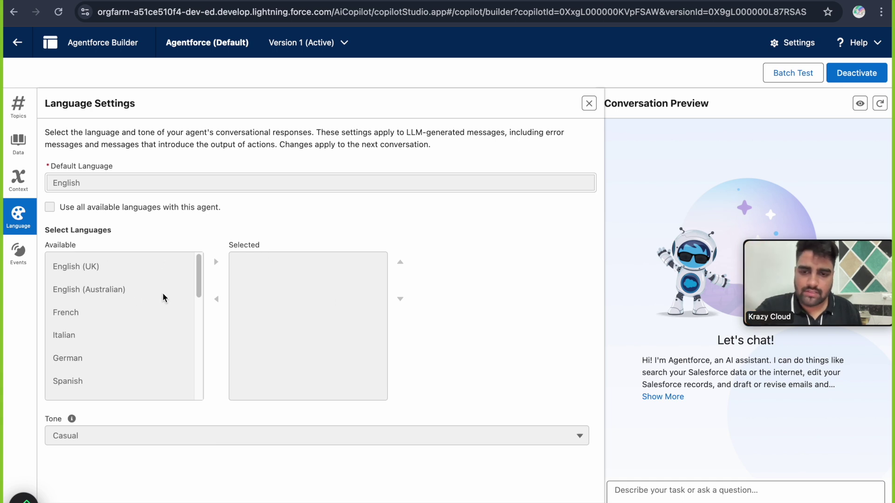
pyautogui.click(14, 254)
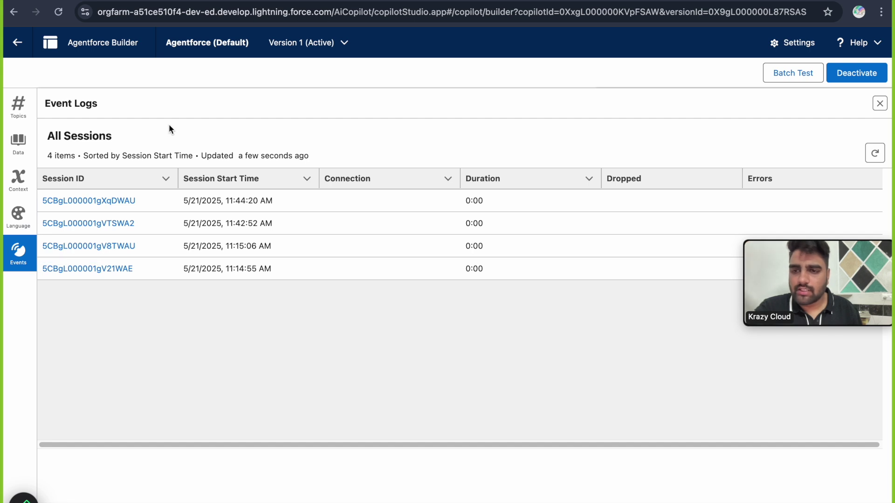
pyautogui.moveTo(169, 124); pyautogui.dragTo(28, 120)
# - Return to the agent's topics in the builder and look at the conversation preview
pyautogui.click(18, 111)
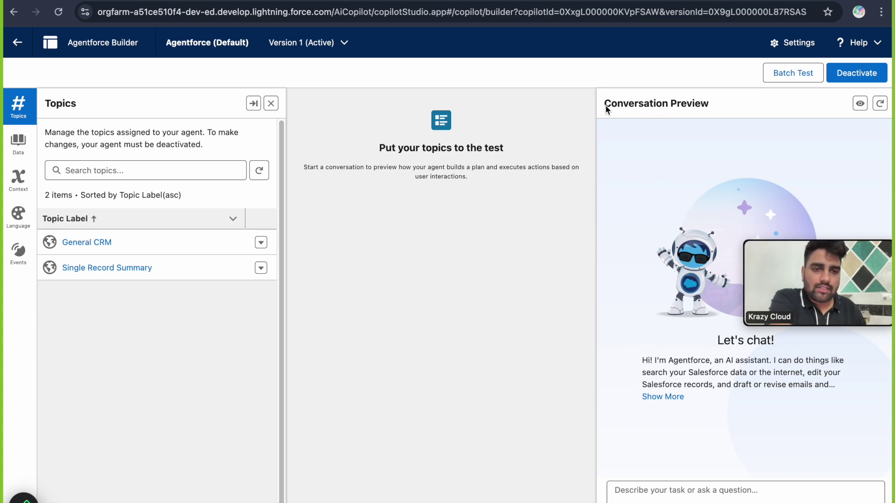
pyautogui.moveTo(606, 105); pyautogui.dragTo(760, 108)
pyautogui.click(726, 110)
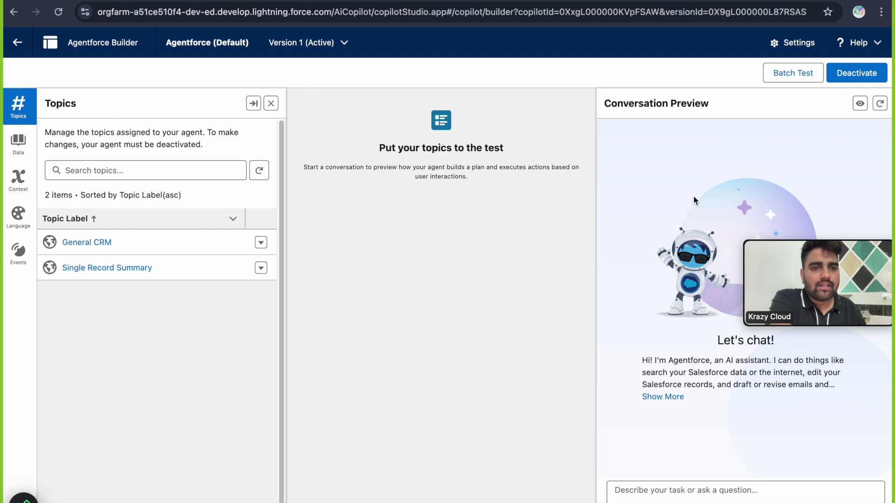
pyautogui.rightClick(684, 233)
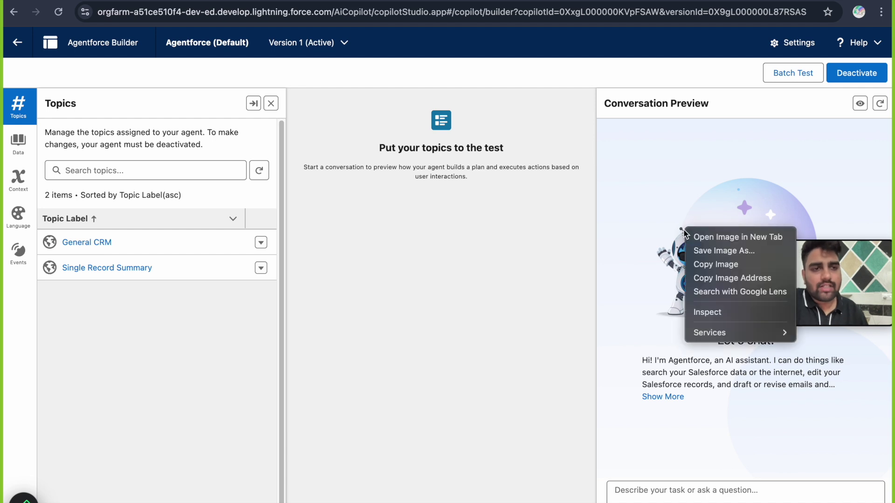
pyautogui.click(655, 191)
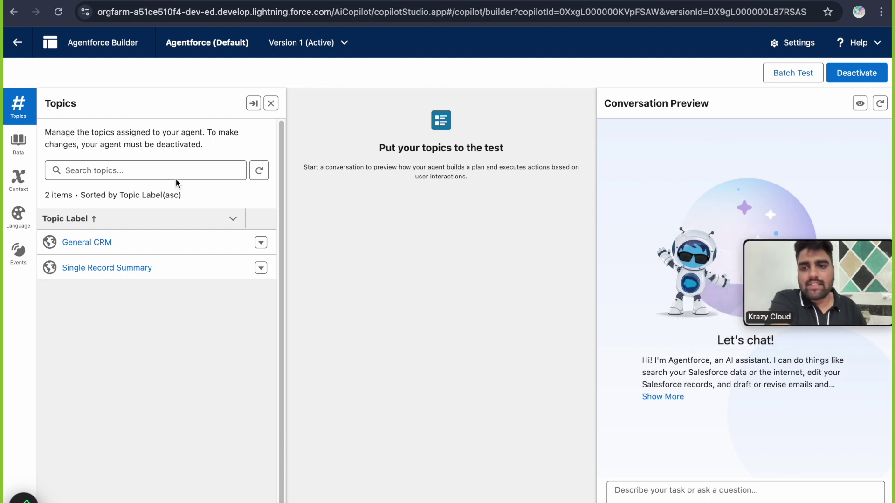
pyautogui.click(94, 218)
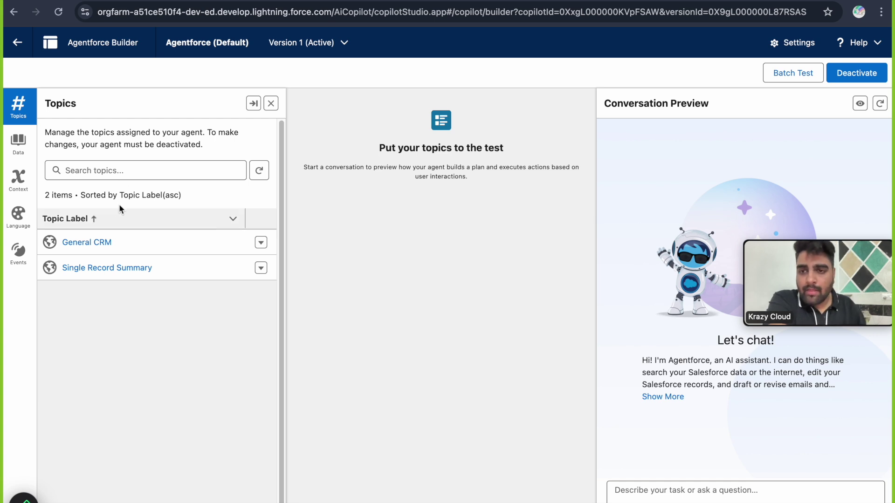
pyautogui.rightClick(698, 217)
pyautogui.click(667, 200)
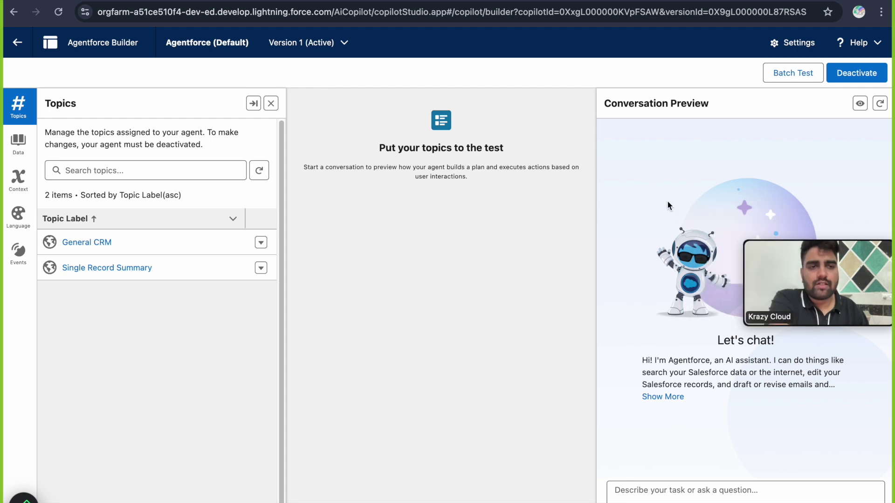
pyautogui.rightClick(668, 200)
pyautogui.click(768, 488)
pyautogui.click(755, 495)
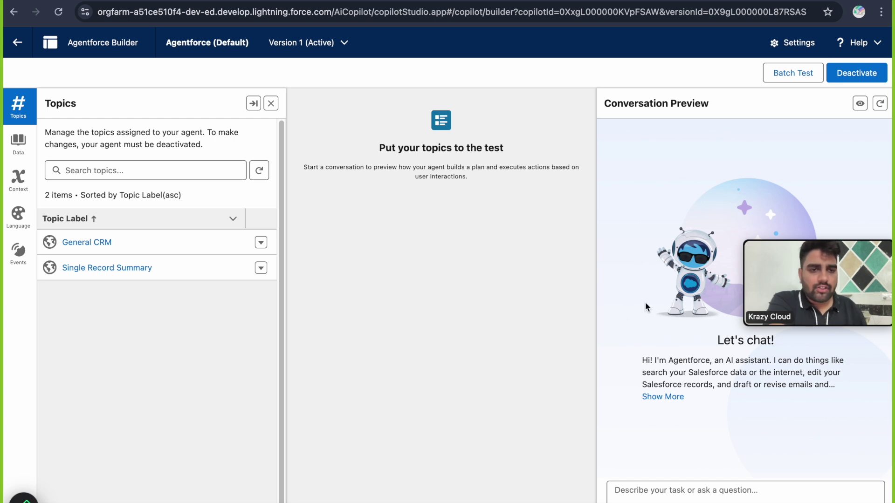
# - Ask the agent "how many accounts are there in this org ?" in the conversation preview
pyautogui.click(771, 492)
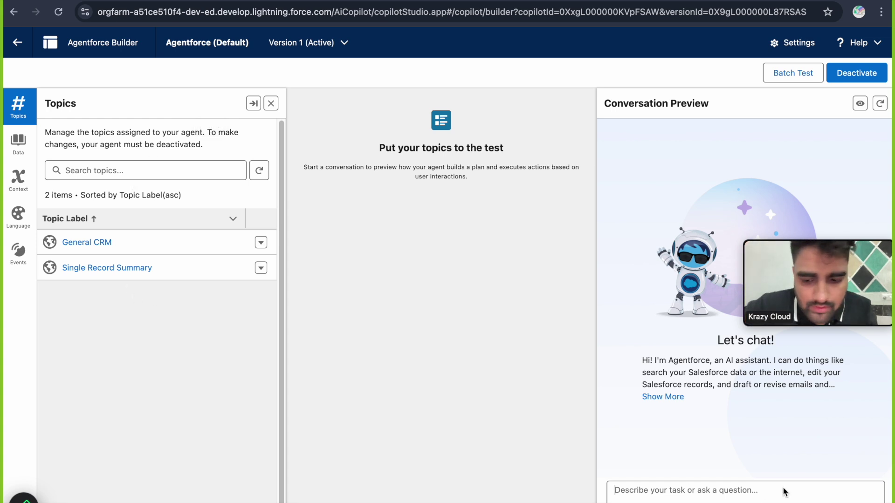
pyautogui.write('what a')
pyautogui.press('BackSpace')
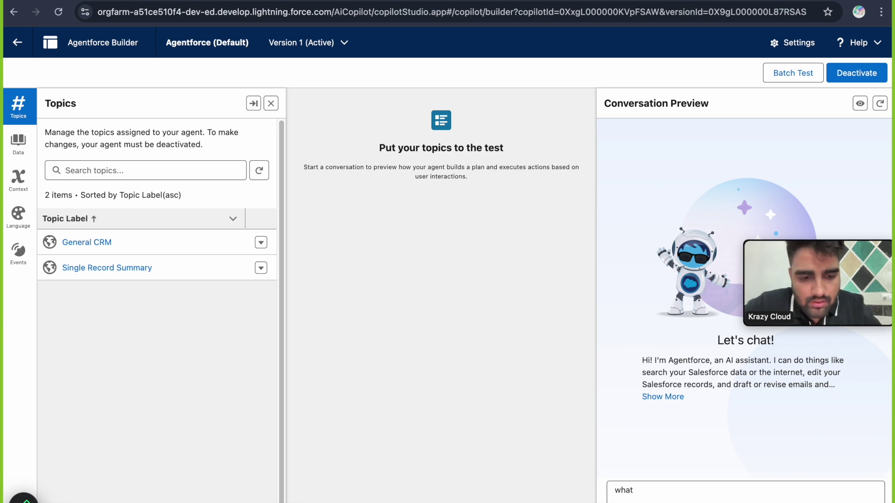
pyautogui.press('BackSpace')
pyautogui.press('BackSpace')
pyautogui.press('BackSpace')
pyautogui.press('BackSpace')
pyautogui.press('BackSpace')
pyautogui.write('how many accounts a')
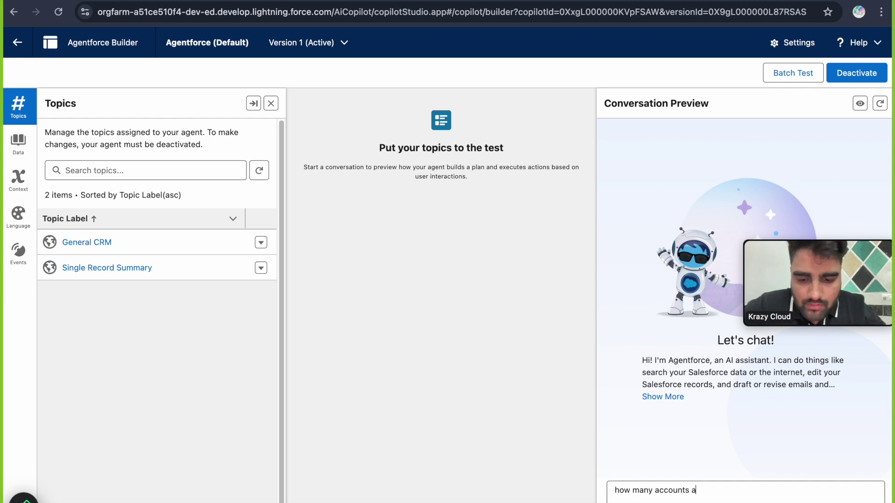
pyautogui.write('re there in this org ?')
pyautogui.press('Return')
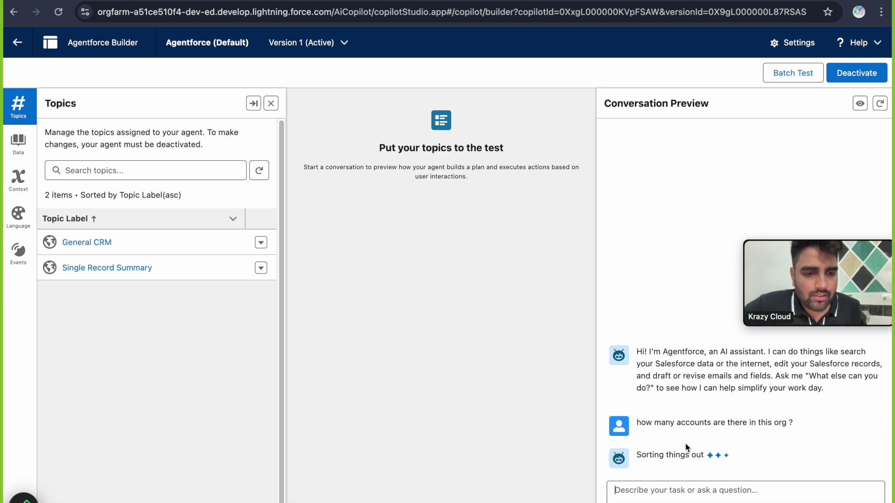
# - Read the account count question and the agent's reply in the conversation preview
pyautogui.moveTo(638, 423); pyautogui.dragTo(792, 419)
pyautogui.click(792, 419)
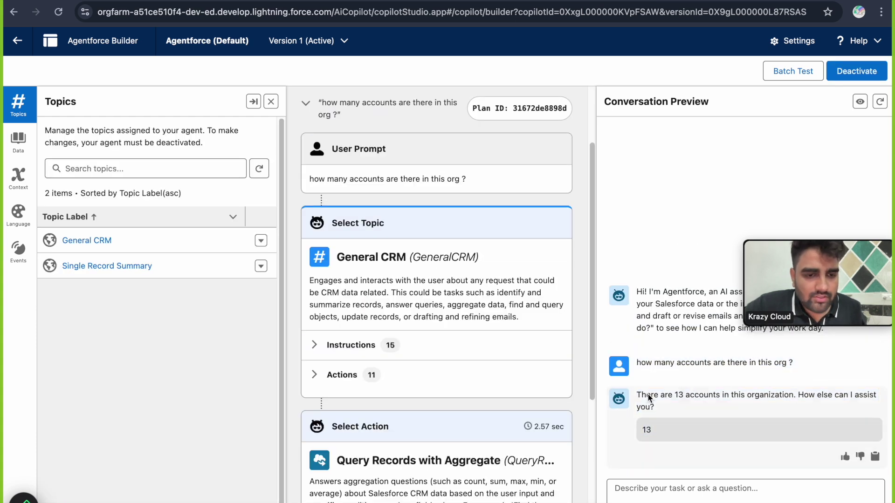
pyautogui.moveTo(640, 393); pyautogui.dragTo(801, 362)
pyautogui.click(677, 415)
pyautogui.click(672, 404)
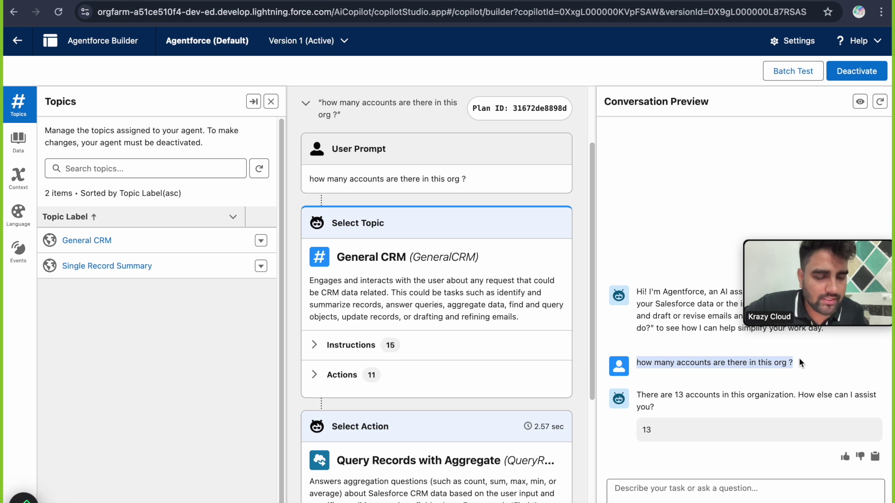
pyautogui.moveTo(655, 408); pyautogui.dragTo(637, 393)
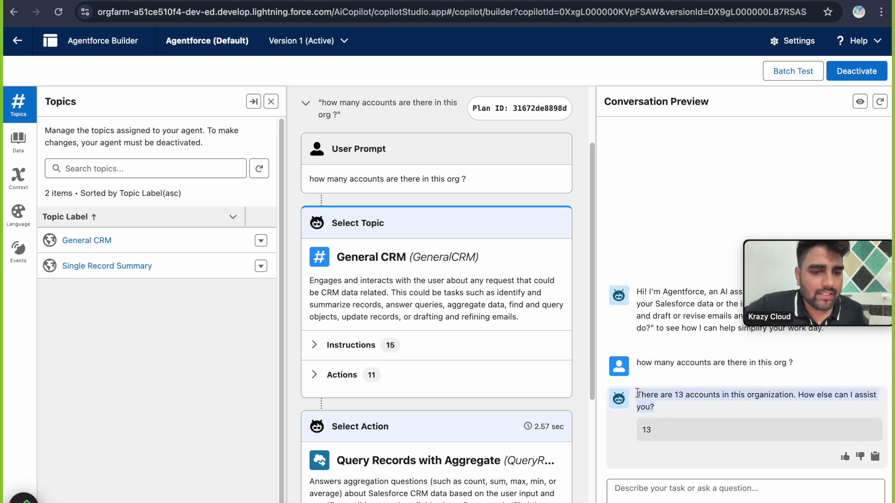
pyautogui.click(701, 403)
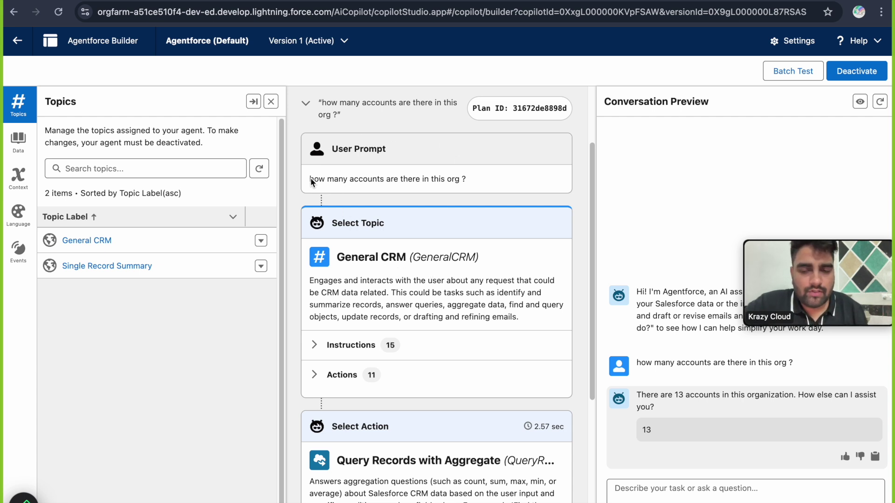
# - Examine the user prompt, the selected General CRM topic and the selected action in the agent's plan
pyautogui.moveTo(311, 182); pyautogui.dragTo(462, 178)
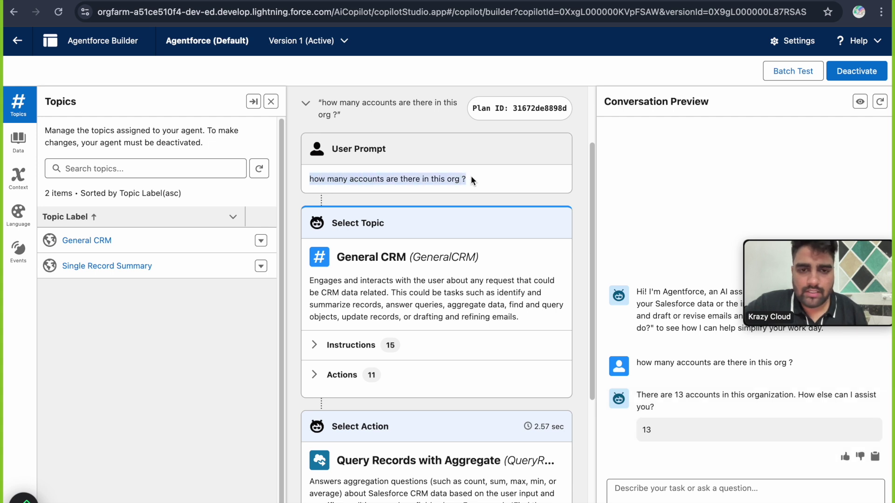
pyautogui.click(470, 175)
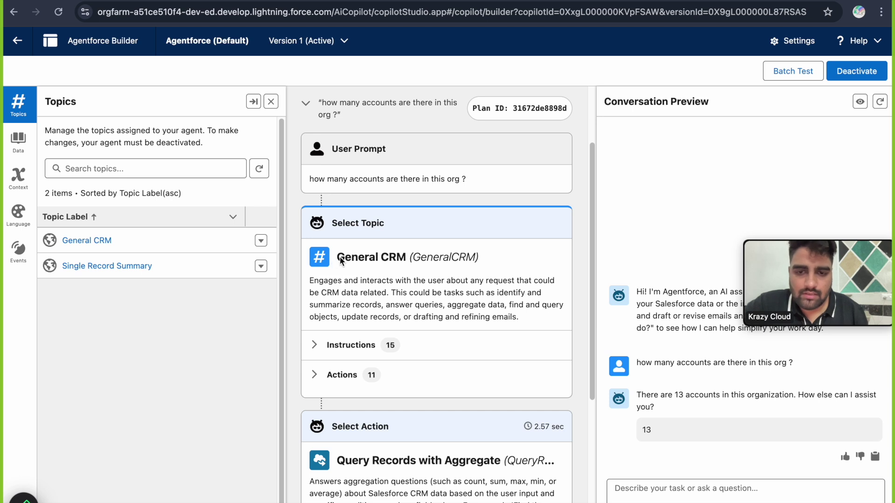
pyautogui.moveTo(340, 260); pyautogui.dragTo(405, 261)
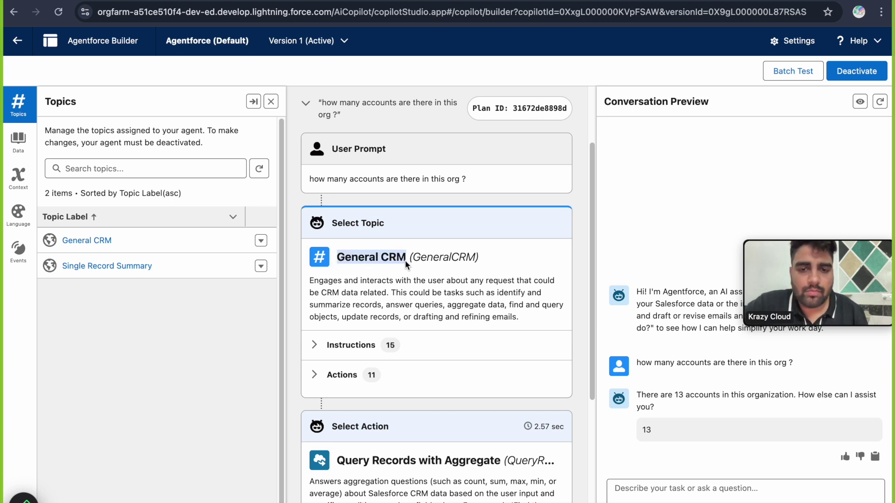
pyautogui.click(393, 263)
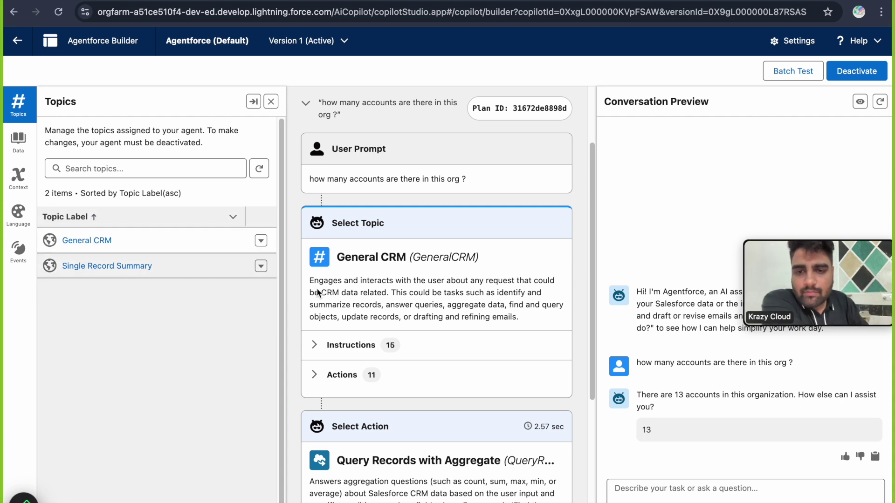
pyautogui.moveTo(339, 261); pyautogui.dragTo(410, 265)
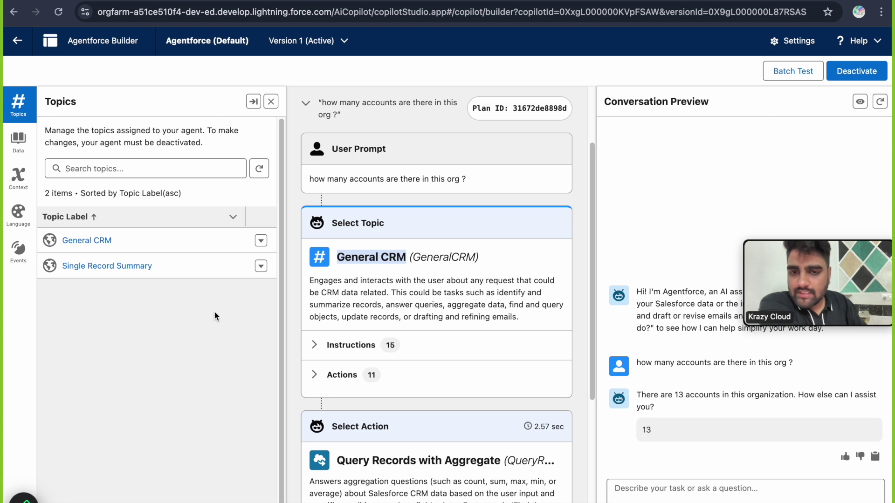
pyautogui.scroll(-3, 420, 295)
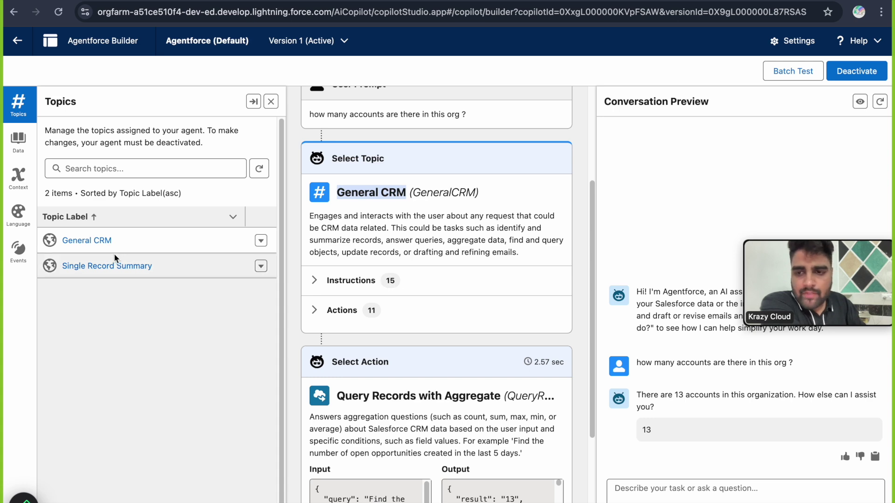
# - Open the General CRM topic's configuration and read through its instructions
pyautogui.click(95, 238)
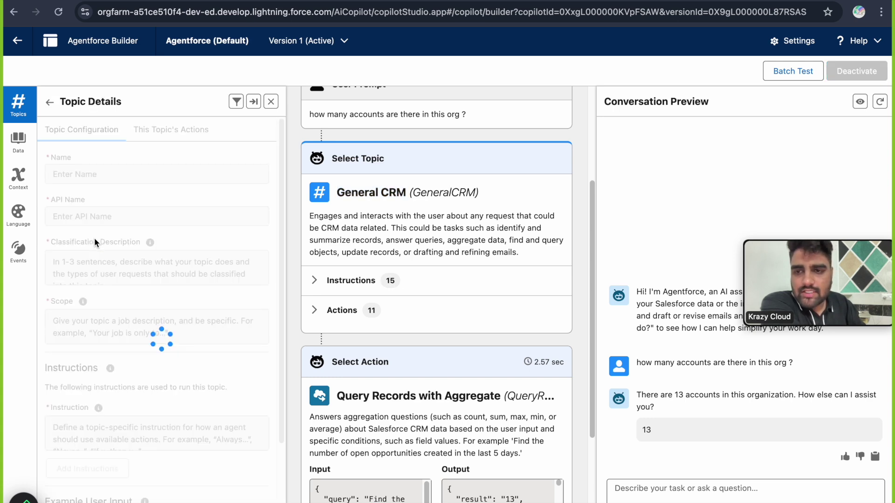
pyautogui.scroll(-3, 187, 271)
pyautogui.scroll(-5, 186, 275)
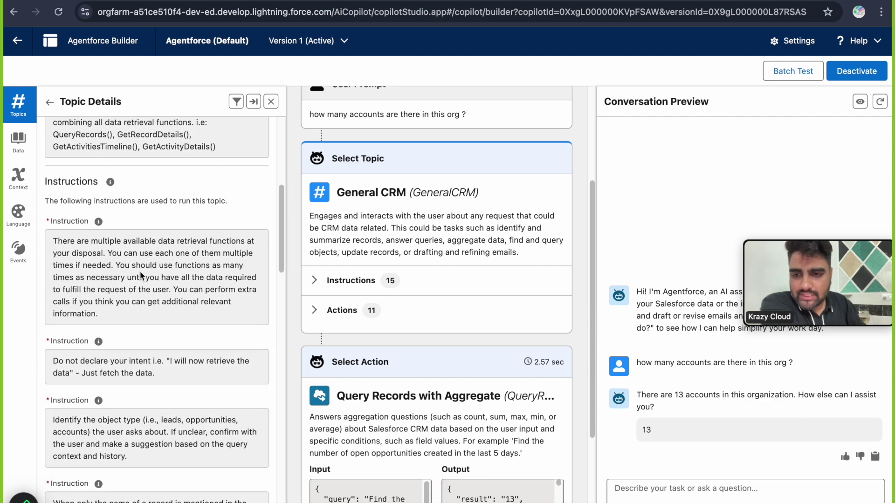
pyautogui.scroll(-6, 139, 270)
pyautogui.scroll(7, 132, 310)
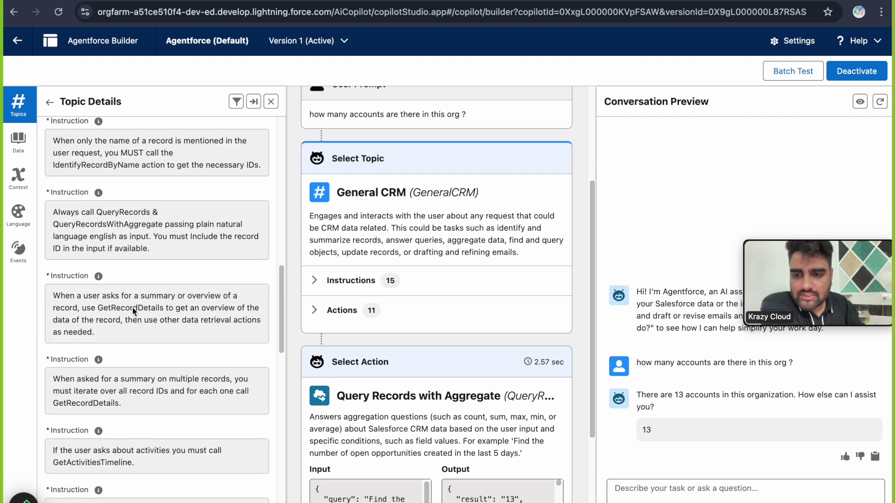
pyautogui.scroll(-3, 133, 310)
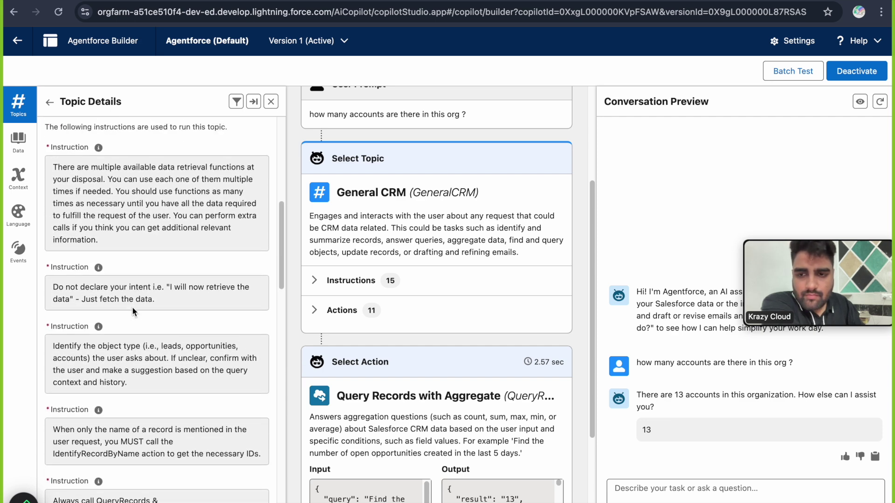
# - Expand the General CRM topic's instructions within the agent's plan and read through them
pyautogui.click(319, 280)
pyautogui.scroll(-3, 431, 302)
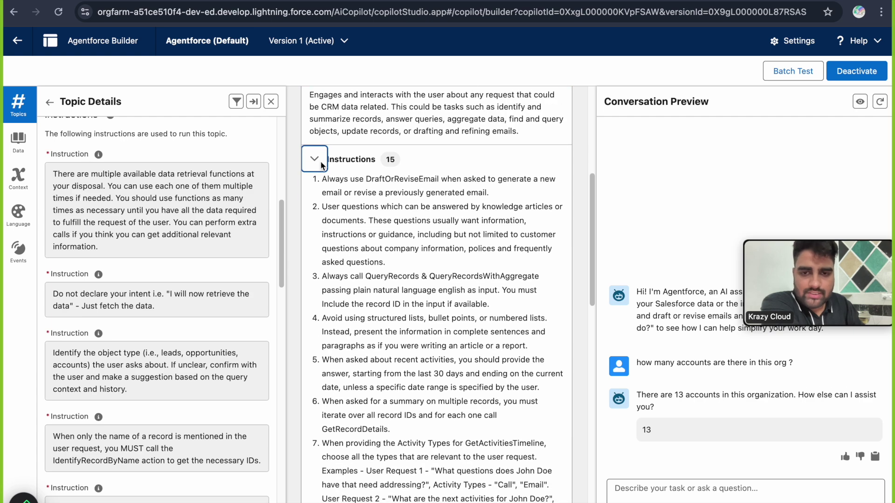
pyautogui.scroll(-8, 420, 336)
pyautogui.scroll(10, 420, 337)
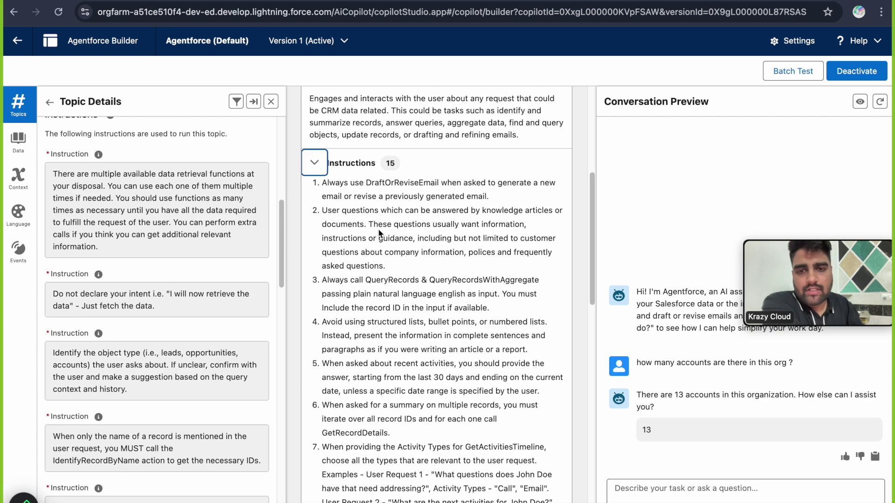
# - Collapse the General CRM topic's instructions in the plan and open the list of actions assigned to this topic
pyautogui.click(316, 169)
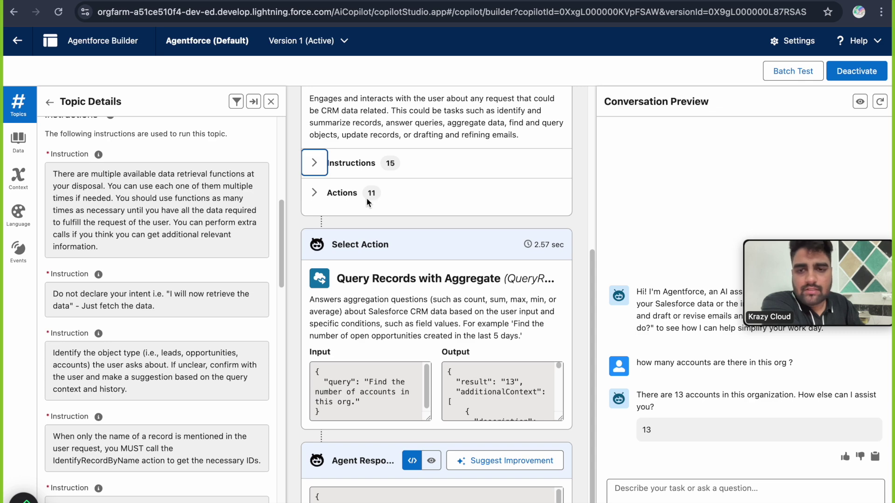
pyautogui.scroll(3, 371, 197)
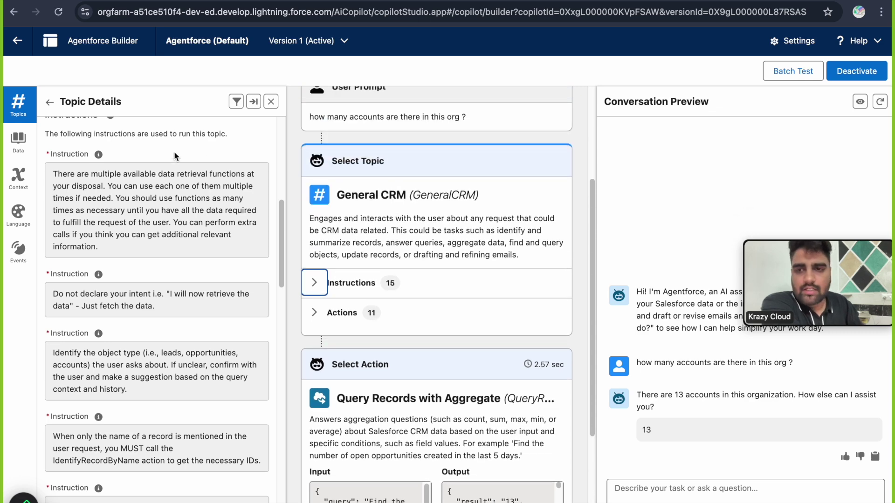
pyautogui.scroll(5, 76, 135)
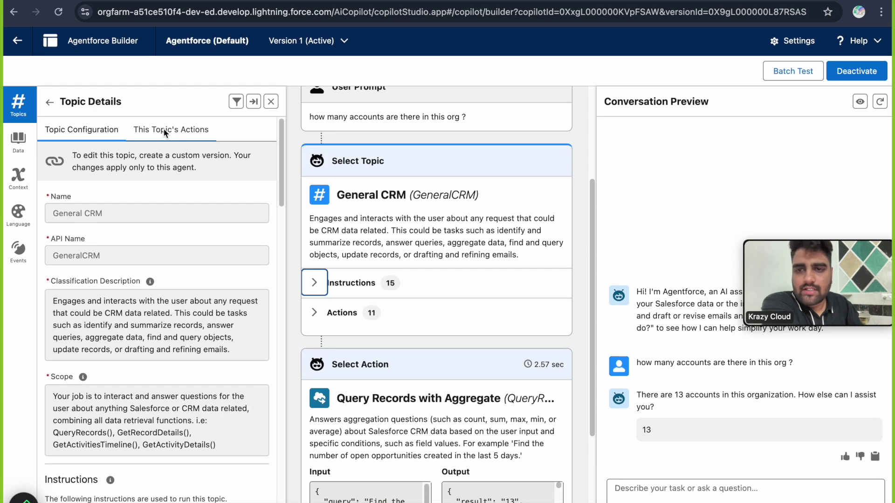
pyautogui.click(190, 133)
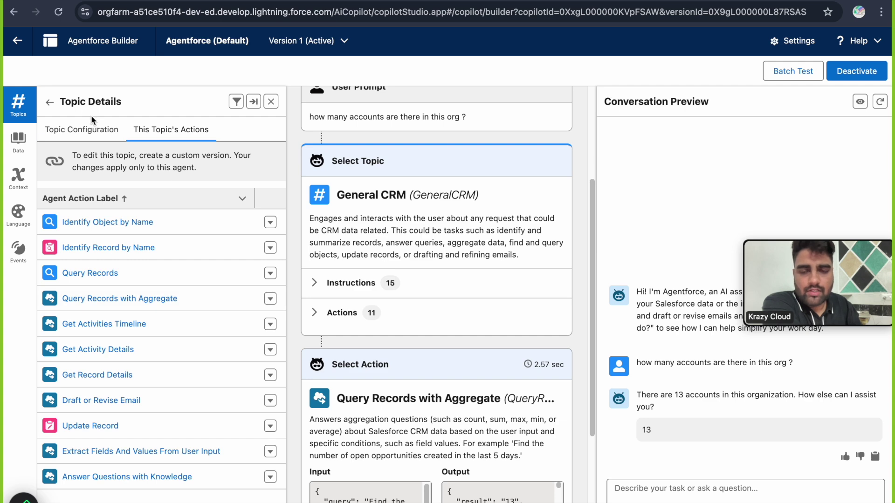
# - Compare the account count question with the General CRM topic and Query Records with Aggregate action selected in the plan
pyautogui.scroll(-1, 412, 253)
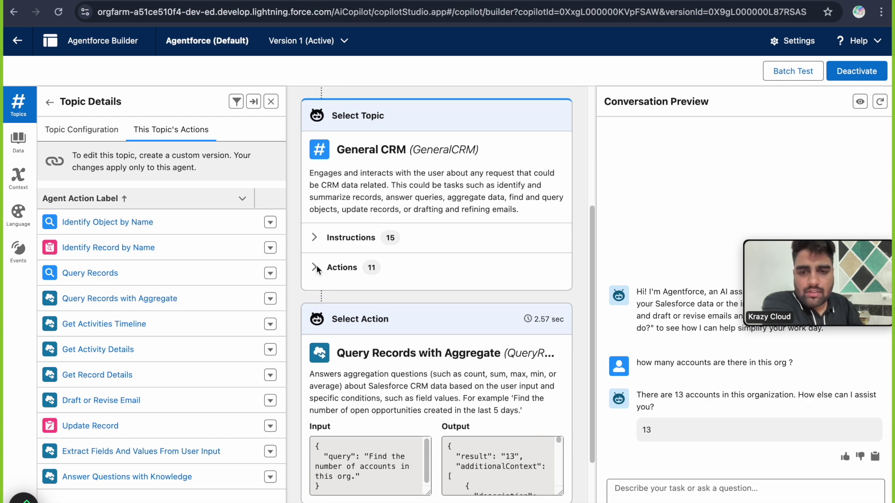
pyautogui.scroll(-2, 424, 278)
pyautogui.scroll(4, 424, 278)
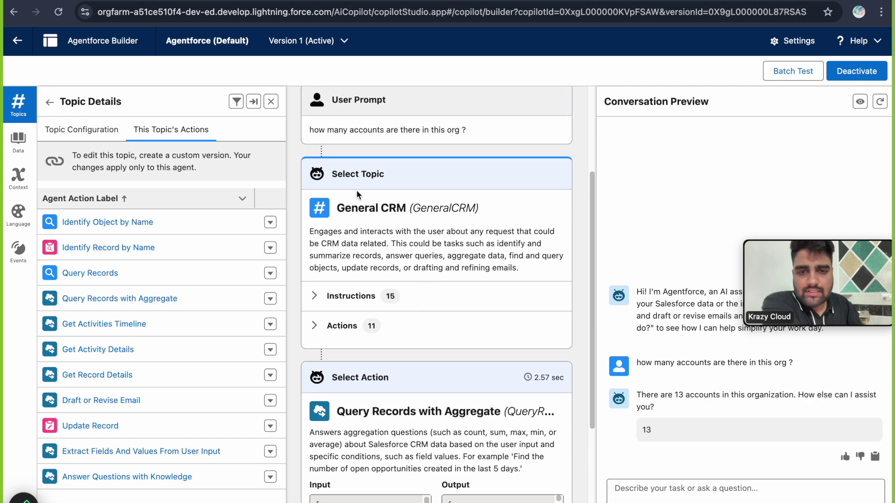
pyautogui.moveTo(341, 211); pyautogui.dragTo(405, 210)
pyautogui.scroll(-4, 407, 252)
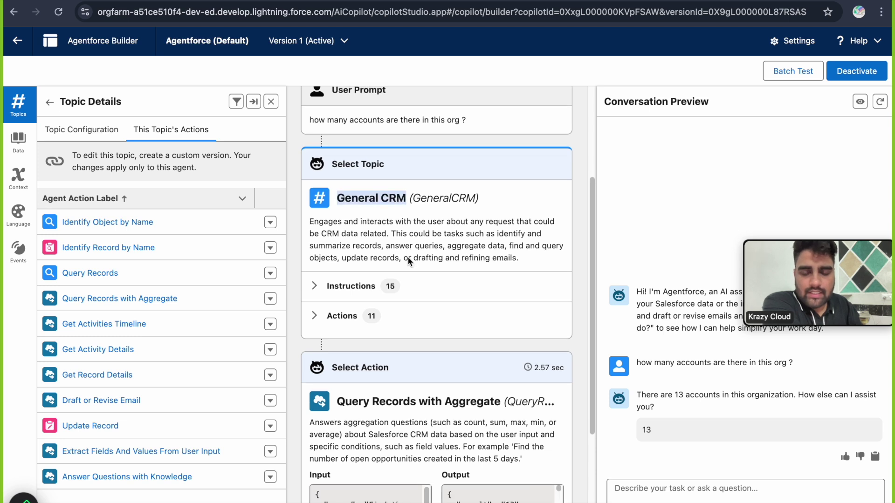
pyautogui.moveTo(341, 249); pyautogui.dragTo(505, 256)
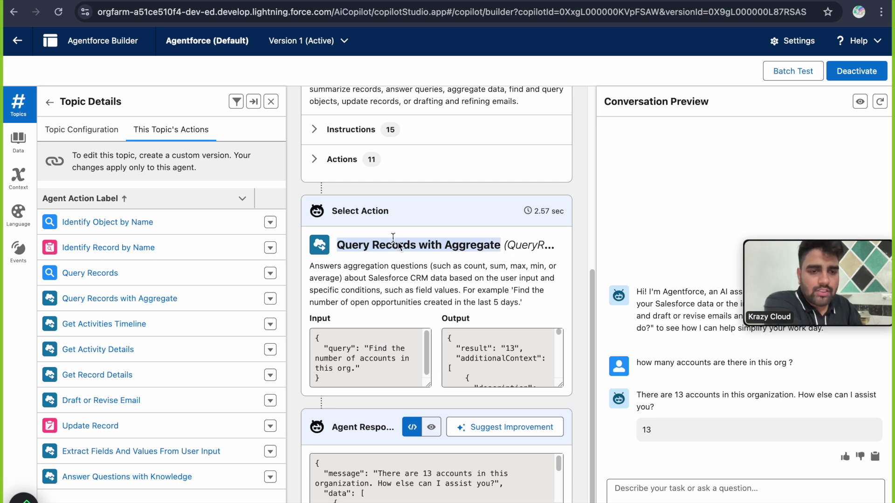
pyautogui.moveTo(636, 362); pyautogui.dragTo(676, 363)
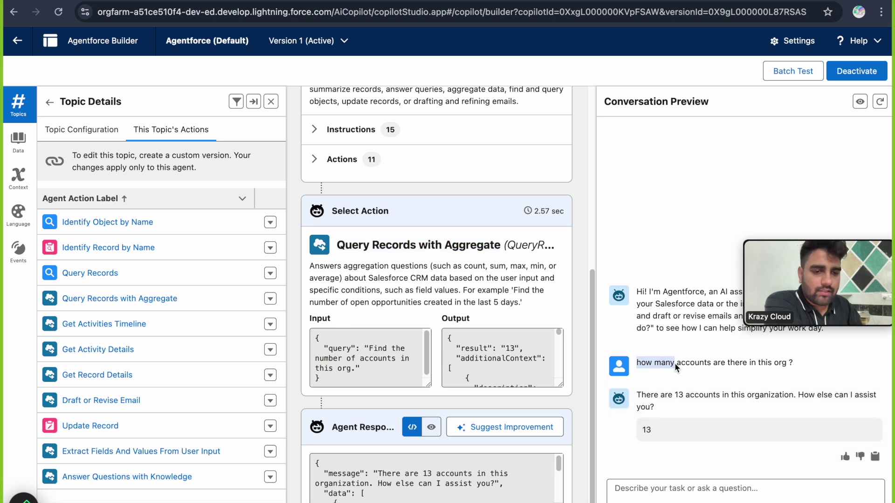
pyautogui.click(720, 366)
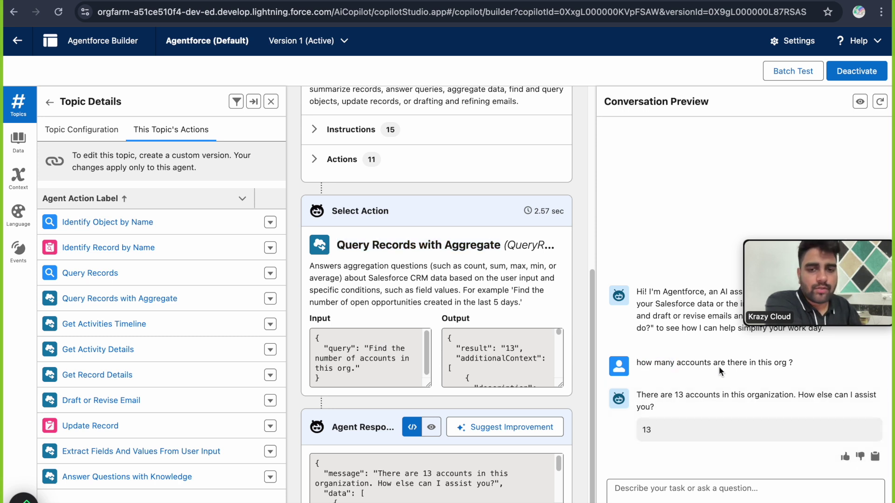
pyautogui.moveTo(337, 246); pyautogui.dragTo(506, 257)
pyautogui.click(391, 260)
pyautogui.scroll(-1, 391, 259)
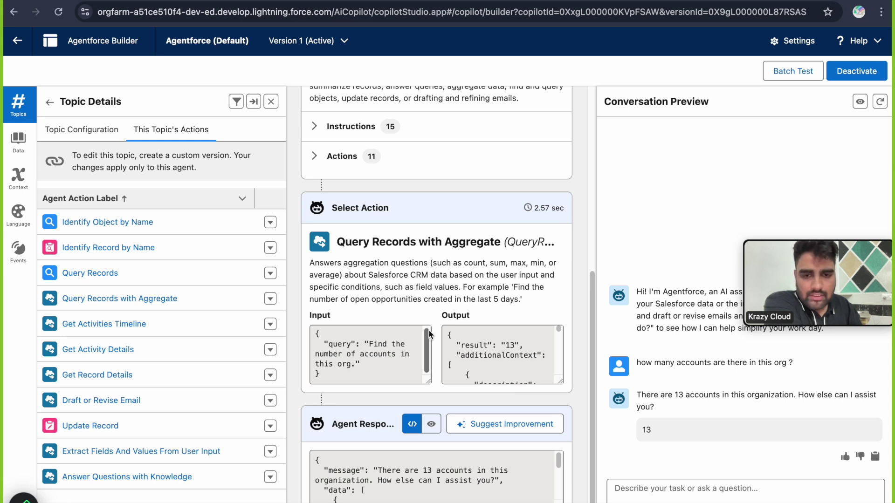
# - Read the Query Records with Aggregate action's input and output, and the agent response message below it
pyautogui.scroll(-2, 476, 340)
pyautogui.scroll(2, 476, 340)
pyautogui.moveTo(476, 343); pyautogui.dragTo(516, 345)
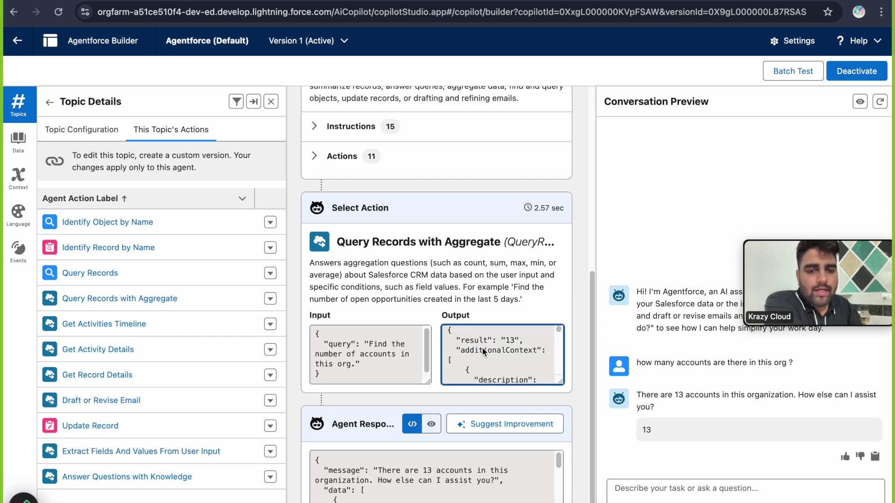
pyautogui.scroll(-1, 481, 347)
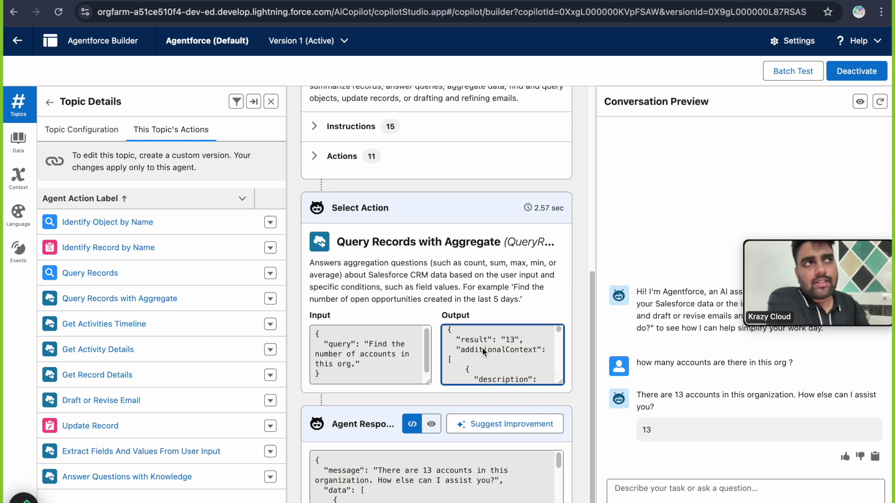
pyautogui.scroll(-5, 482, 348)
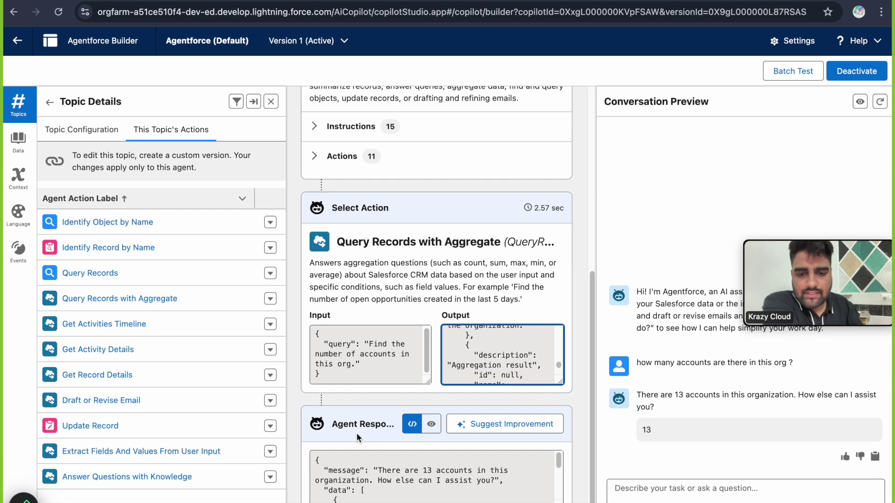
pyautogui.click(347, 425)
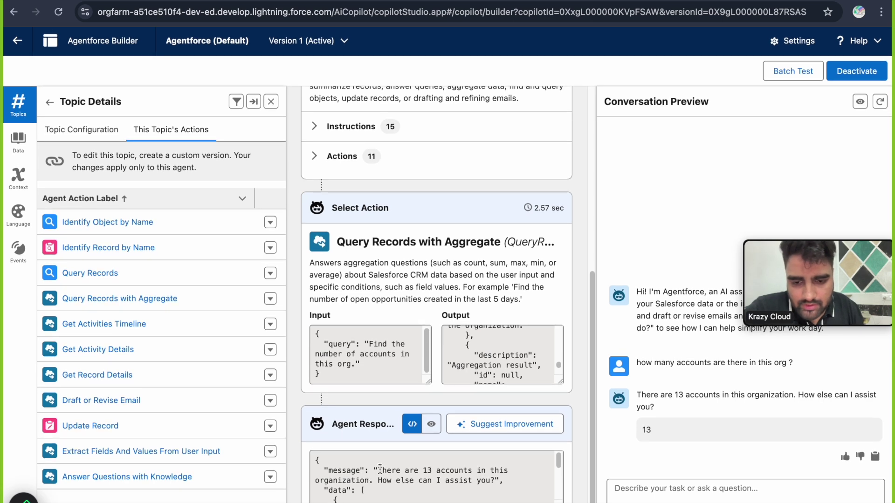
pyautogui.moveTo(379, 468); pyautogui.dragTo(405, 482)
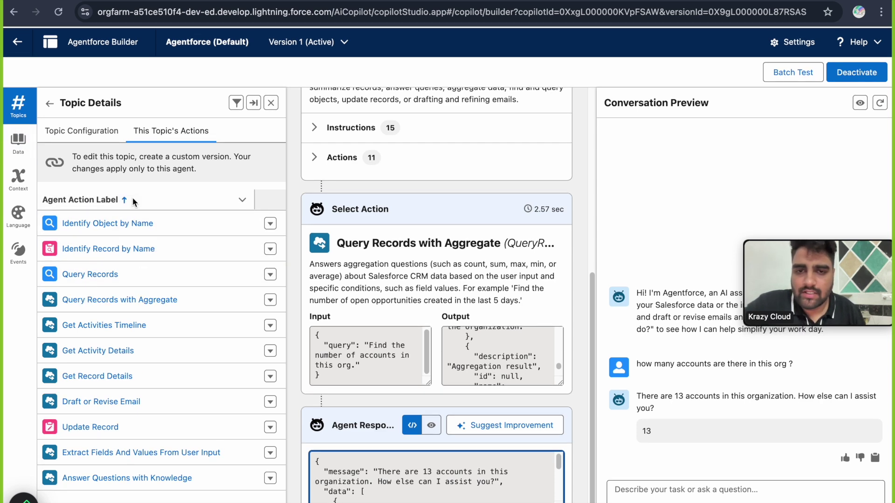
# - Check the plan ID belonging to the account count question and collapse that plan
pyautogui.scroll(7, 456, 143)
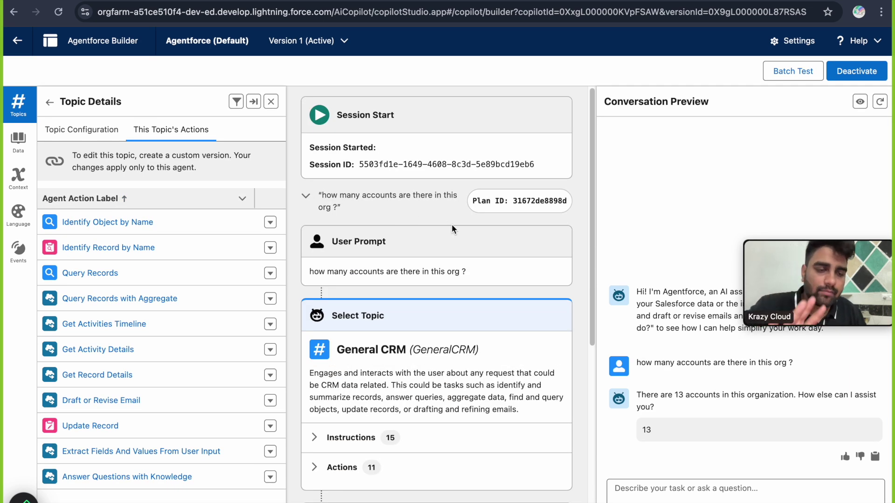
pyautogui.moveTo(472, 201); pyautogui.dragTo(568, 201)
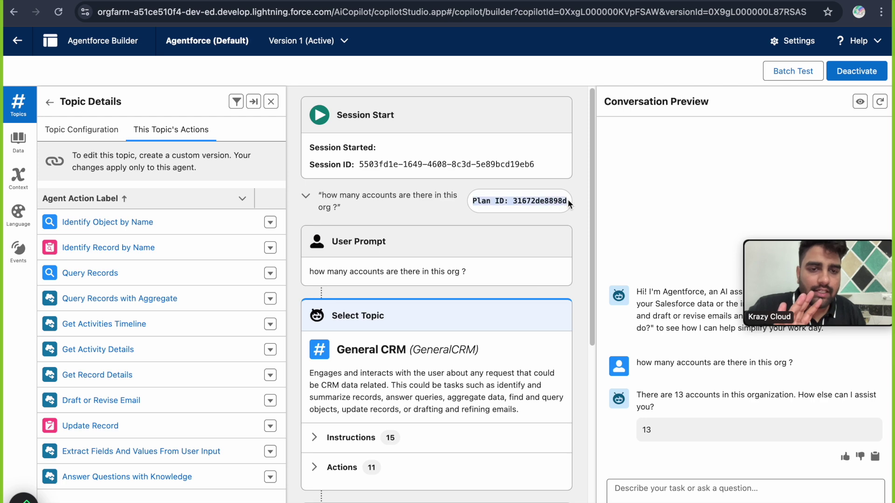
pyautogui.click(421, 200)
pyautogui.scroll(-1, 403, 199)
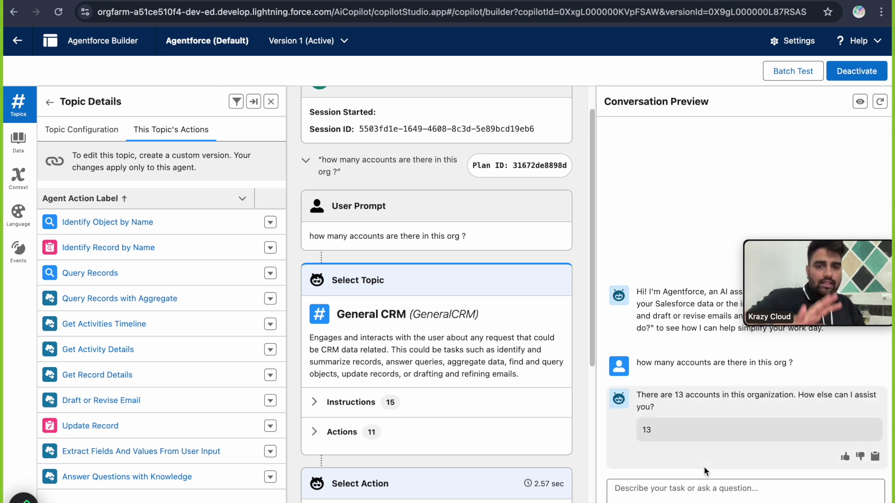
pyautogui.moveTo(636, 361); pyautogui.dragTo(810, 360)
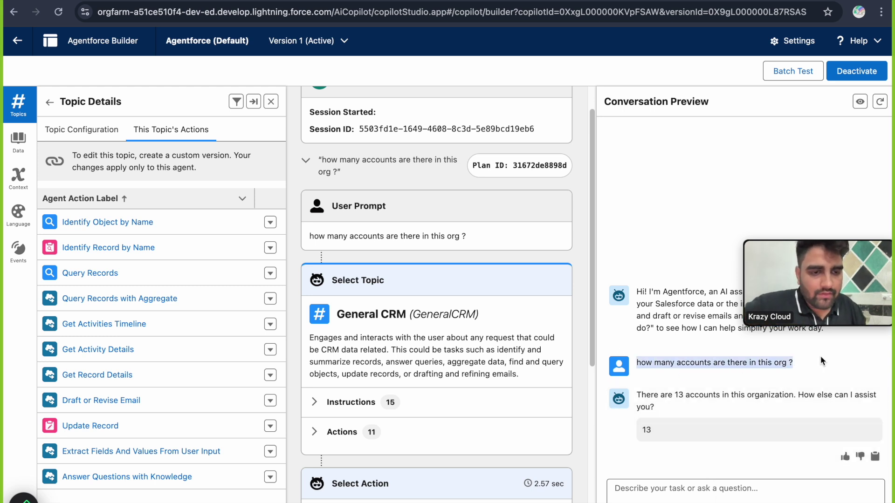
pyautogui.click(353, 166)
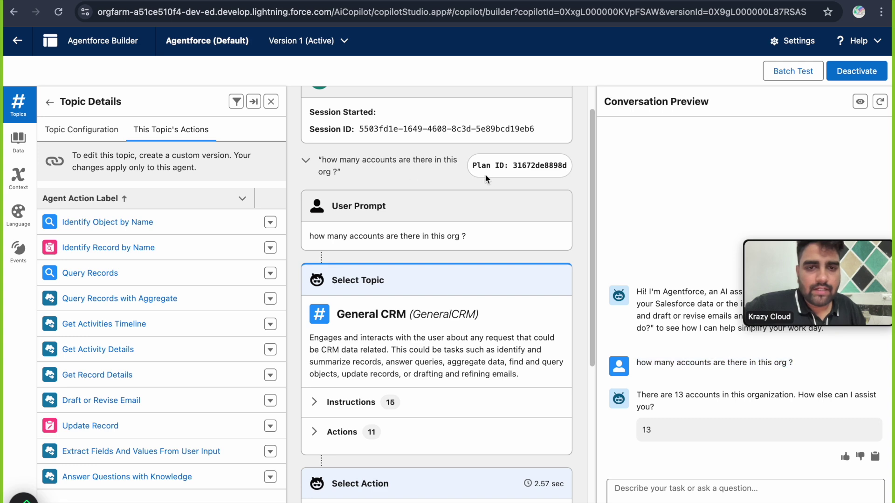
pyautogui.moveTo(471, 167); pyautogui.dragTo(586, 163)
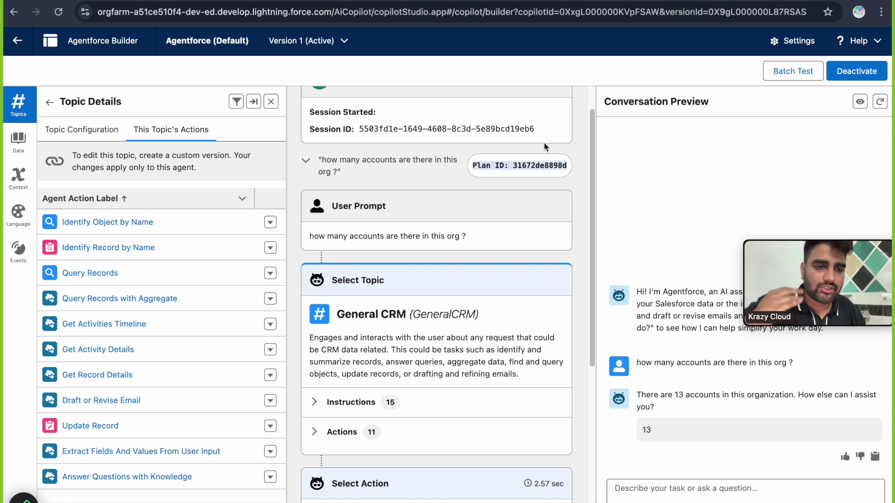
pyautogui.click(306, 160)
# - Send the agent the request "give me any random account" in the conversation preview
pyautogui.click(717, 493)
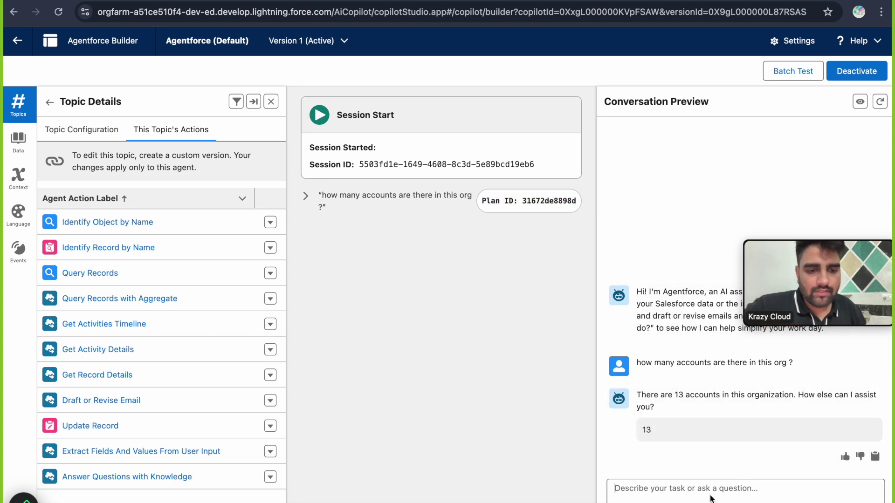
pyautogui.write('give me any ')
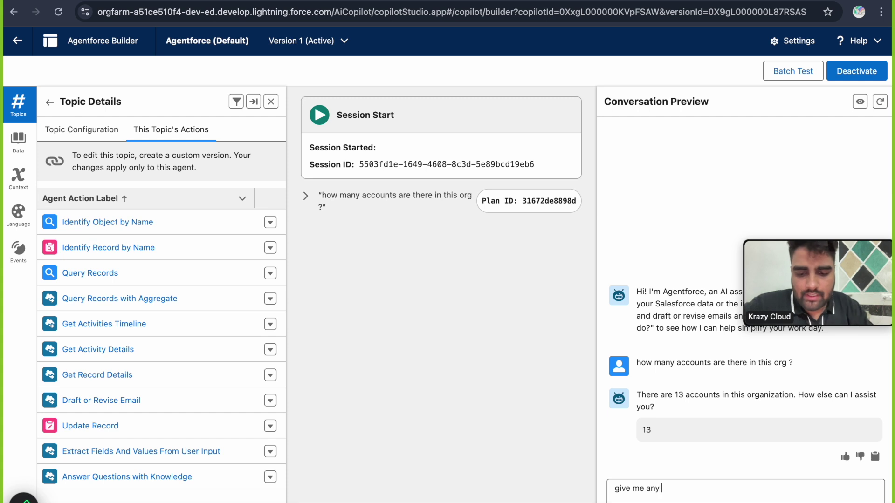
pyautogui.write('random account')
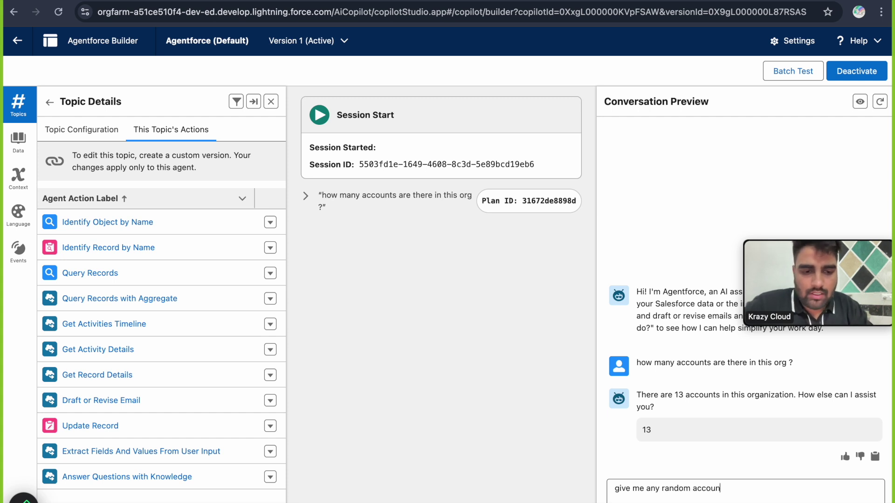
pyautogui.press('Return')
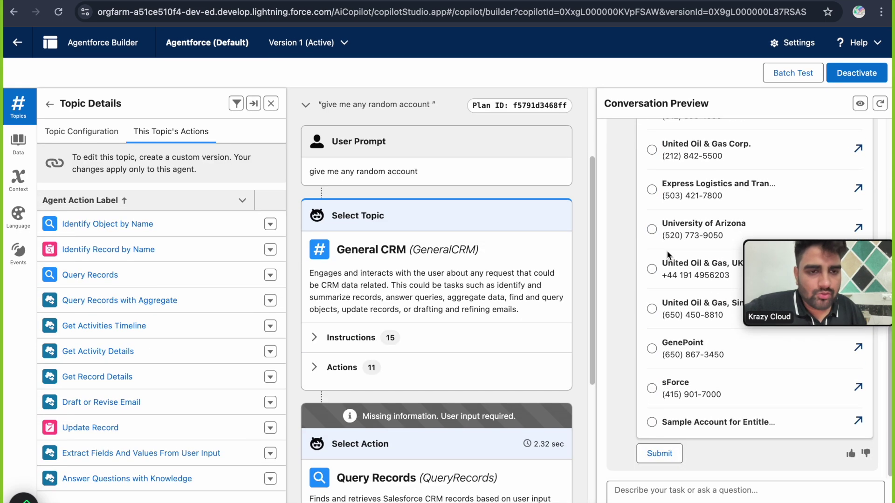
# - Look through the offered accounts, select Burlington Textiles Corp of America, and submit the choice to the agent
pyautogui.scroll(7, 666, 250)
pyautogui.scroll(-5, 666, 252)
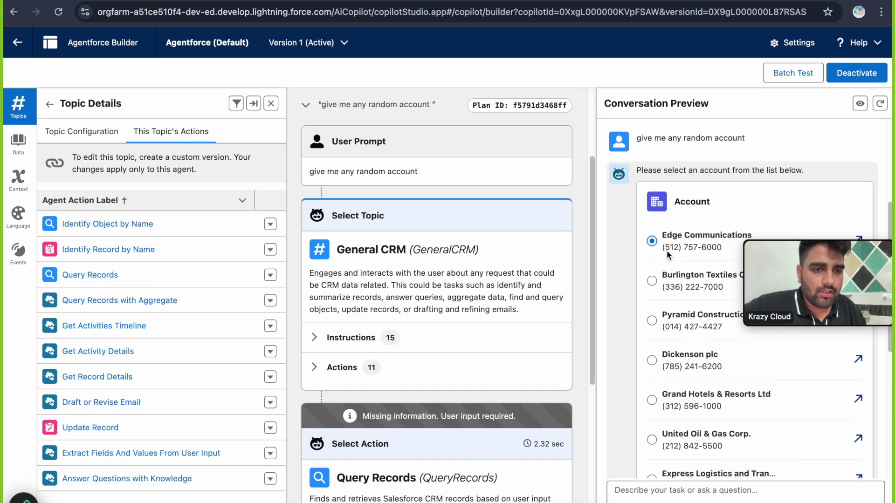
pyautogui.scroll(-4, 679, 334)
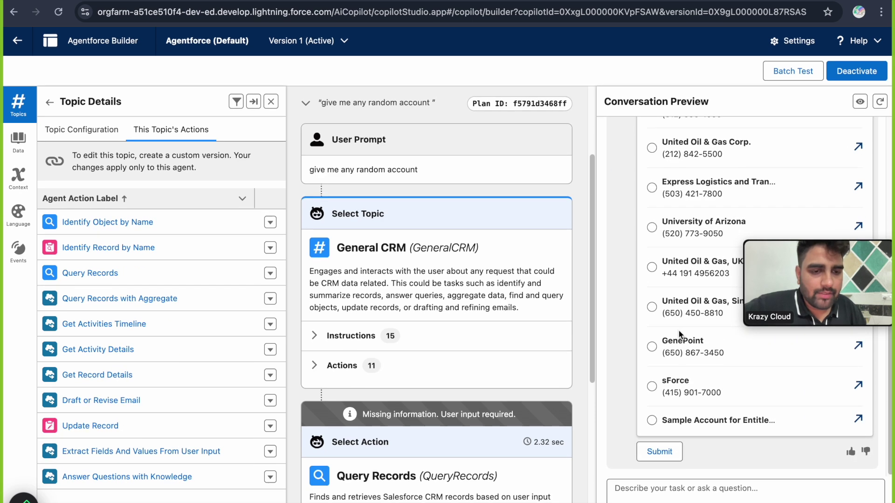
pyautogui.scroll(6, 668, 325)
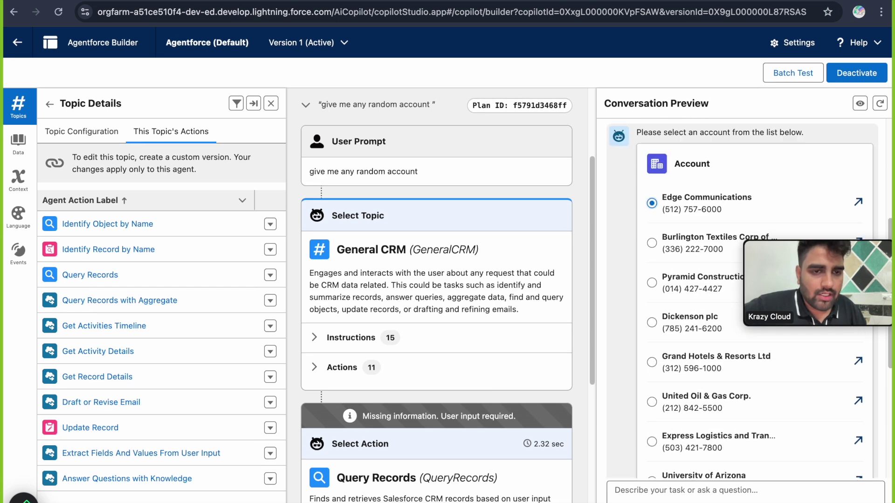
pyautogui.click(651, 243)
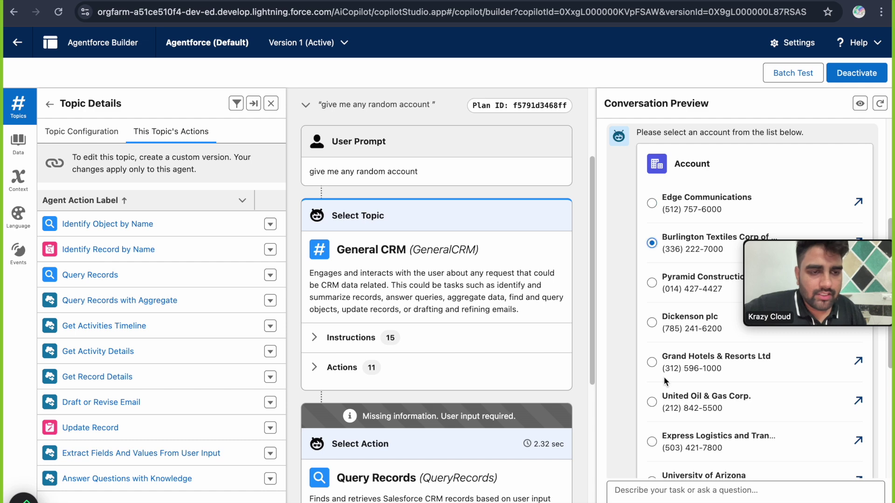
pyautogui.scroll(-6, 664, 381)
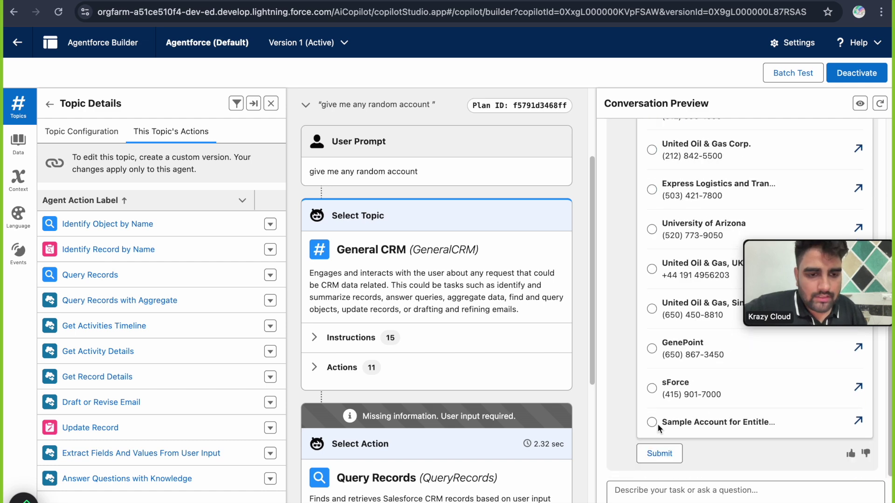
pyautogui.click(658, 454)
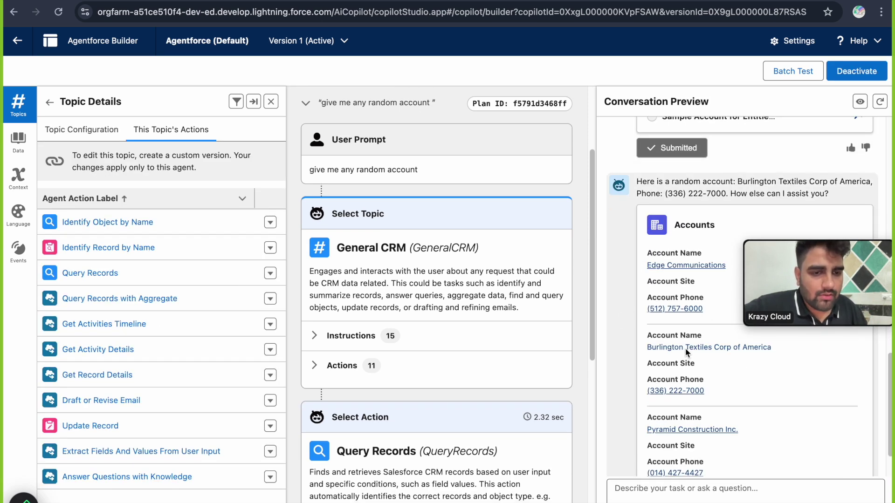
# - Read the agent's reply with the account records and locate the start of the random account request's plan
pyautogui.scroll(-2, 683, 365)
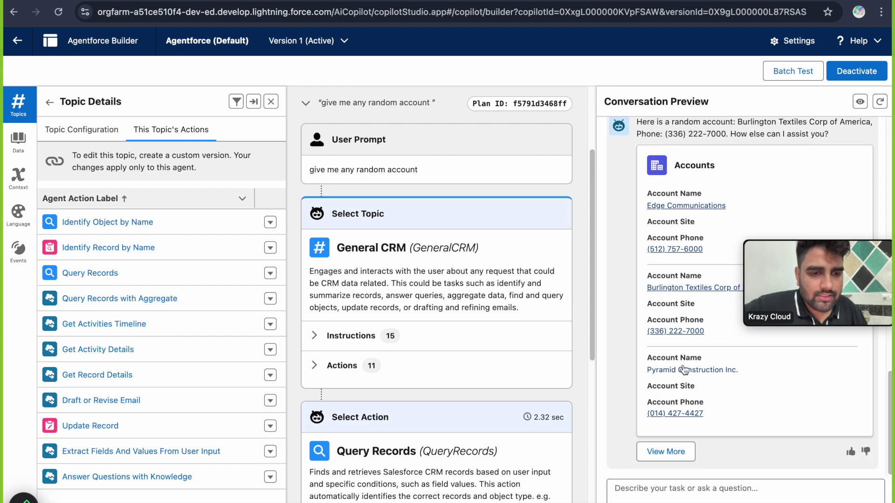
pyautogui.scroll(4, 671, 280)
pyautogui.scroll(-5, 667, 235)
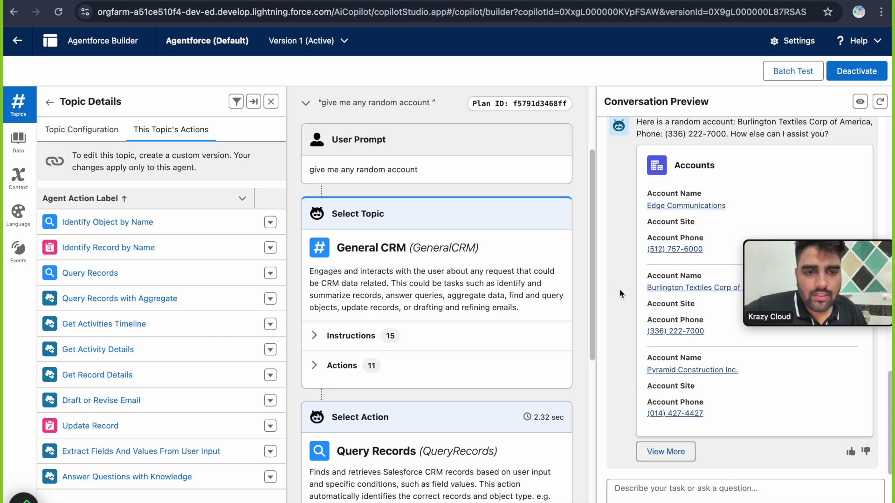
pyautogui.scroll(1, 618, 289)
pyautogui.scroll(3, 405, 211)
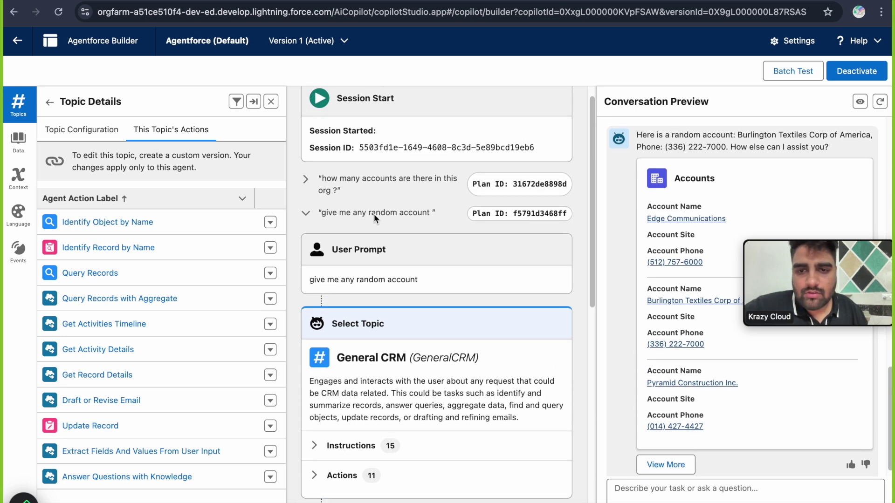
# - Look back over the random account conversation in the preview and collapse that request's plan
pyautogui.scroll(10, 710, 219)
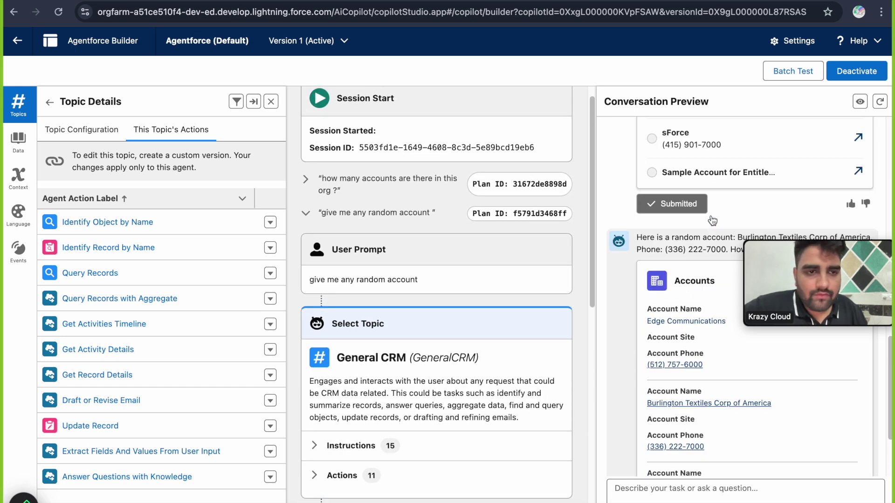
pyautogui.scroll(2, 710, 219)
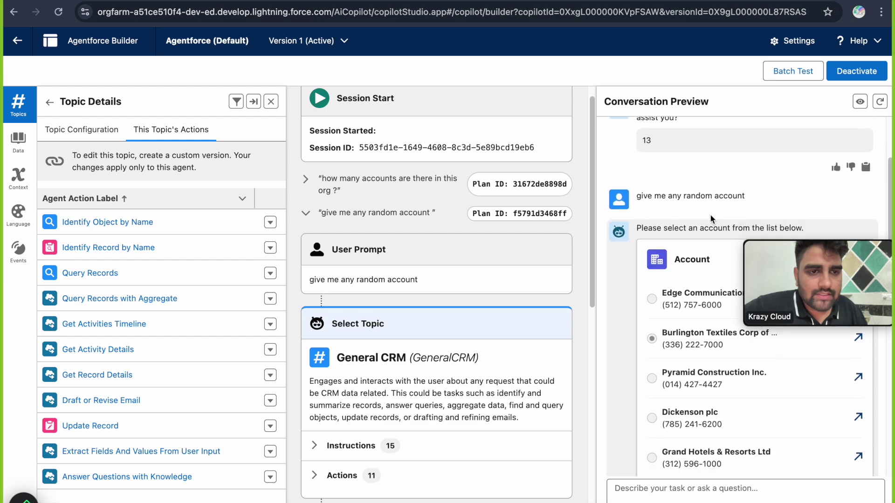
pyautogui.click(306, 214)
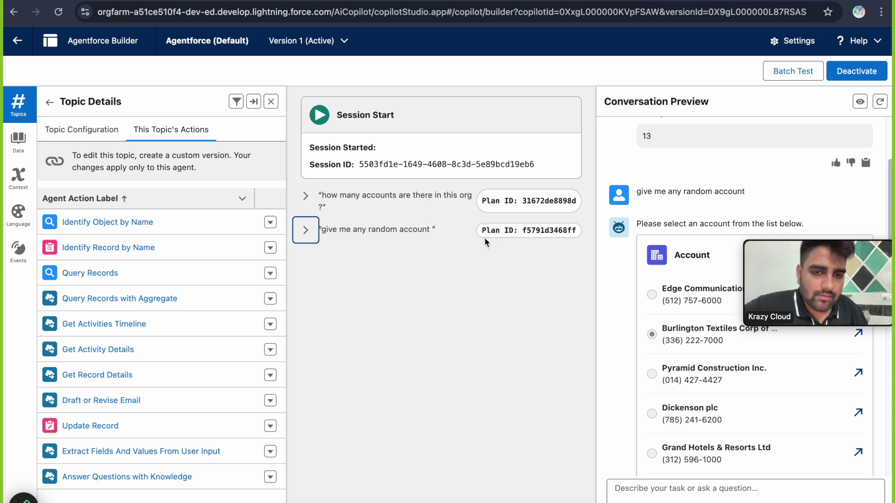
# - Expand the random account request's plan, check its user prompt and selected topic, and return to the agent's topic list for comparison
pyautogui.click(306, 230)
pyautogui.moveTo(309, 134); pyautogui.dragTo(455, 139)
pyautogui.click(455, 140)
pyautogui.scroll(-1, 417, 229)
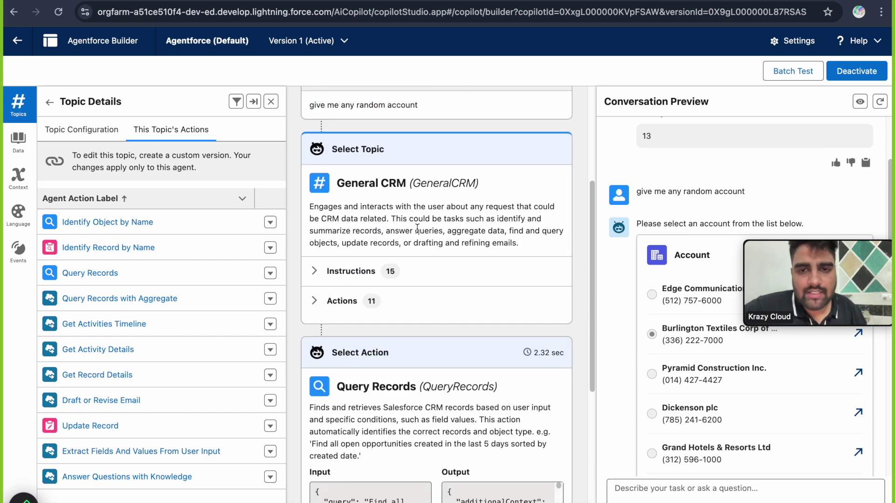
pyautogui.moveTo(338, 184); pyautogui.dragTo(412, 189)
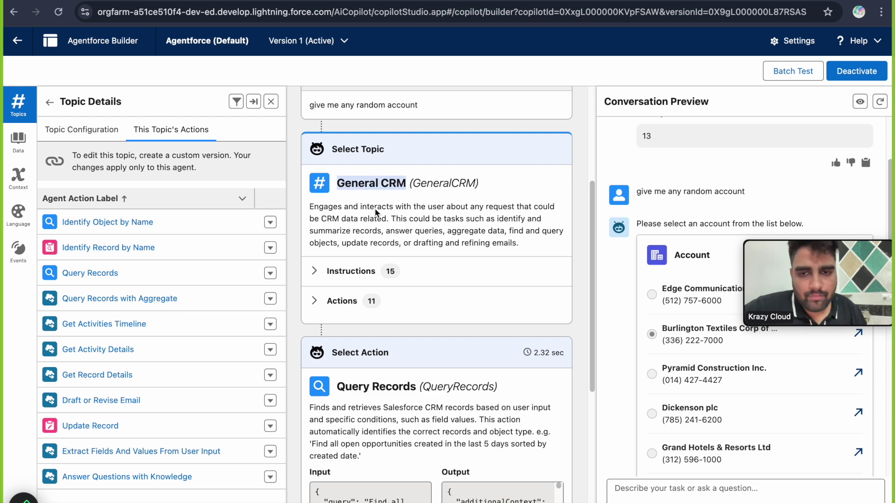
pyautogui.click(50, 102)
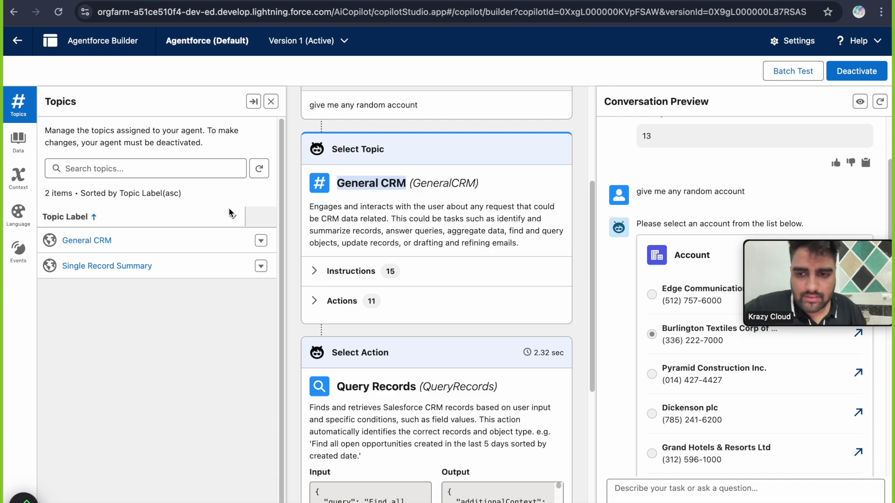
# - Read through the selected topic's instructions in the plan and check which action was chosen for the random account request
pyautogui.scroll(-2, 383, 264)
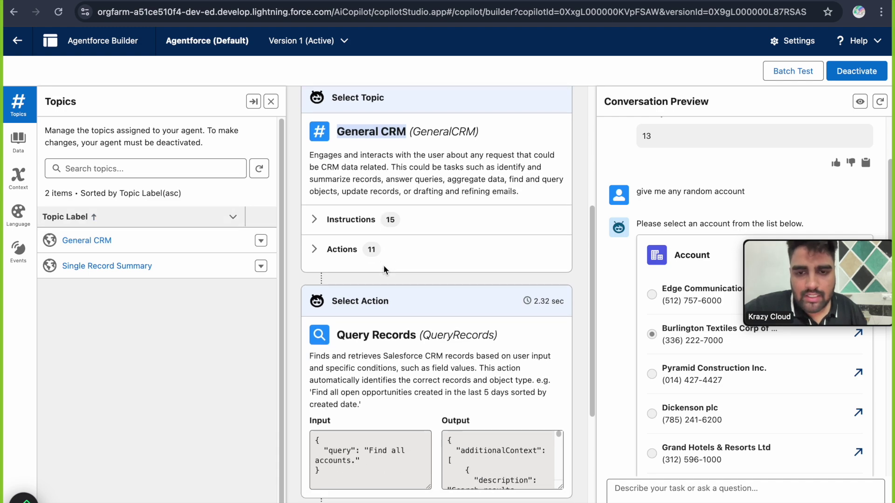
pyautogui.click(318, 220)
pyautogui.scroll(-10, 400, 246)
pyautogui.scroll(-5, 401, 246)
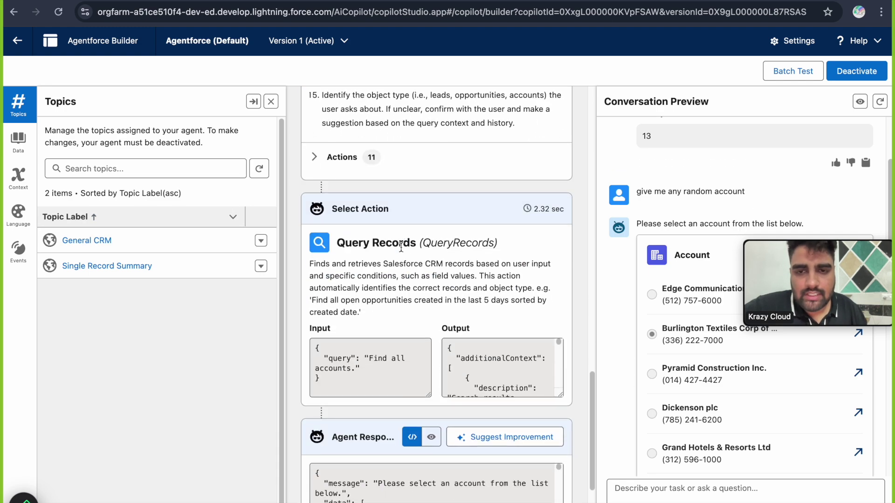
pyautogui.moveTo(337, 243); pyautogui.dragTo(438, 243)
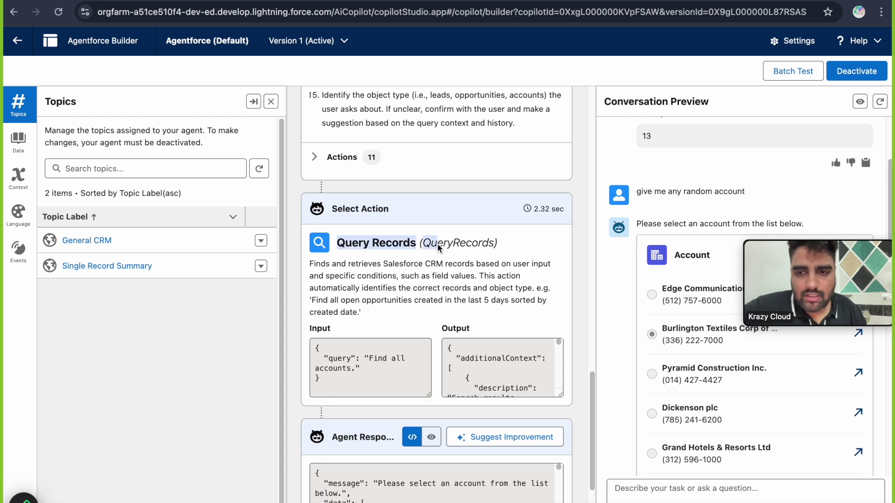
# - Open the General CRM topic's actions to compare with the plan's chosen action, and view the plan's agent responses
pyautogui.click(85, 241)
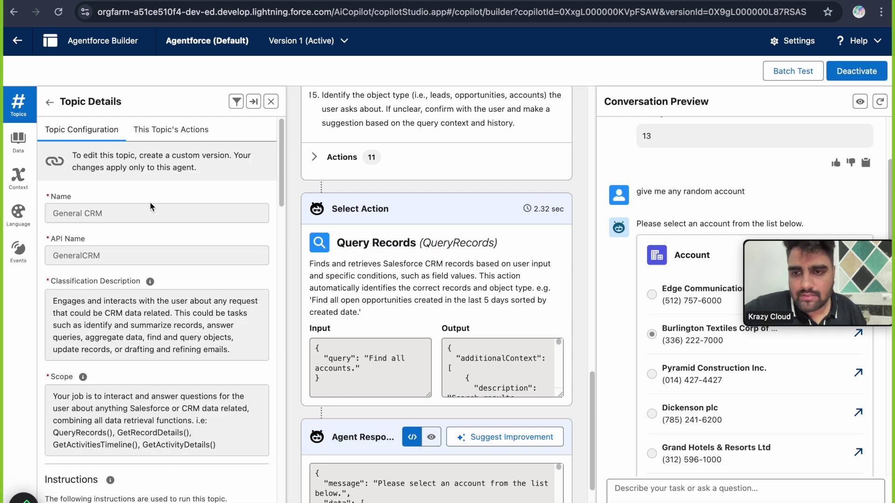
pyautogui.click(174, 134)
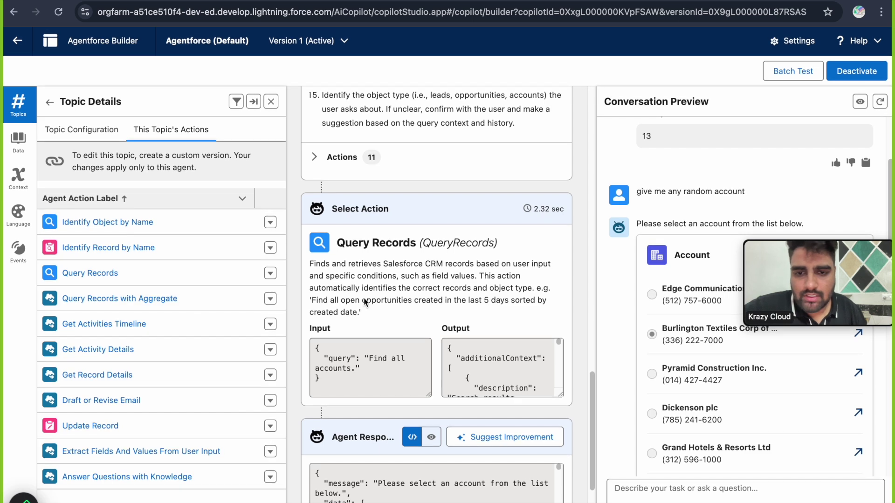
pyautogui.scroll(-3, 365, 302)
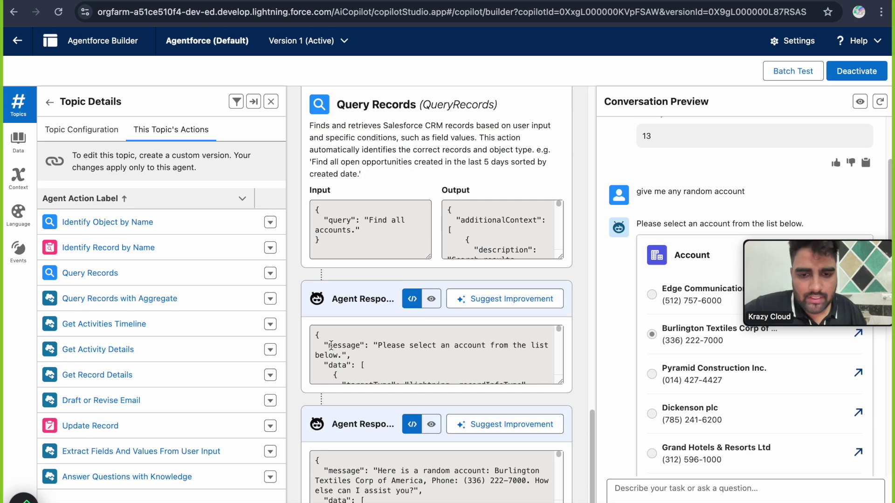
# - Collapse the instructions list and the whole plan of the random account request
pyautogui.scroll(10, 364, 285)
pyautogui.scroll(10, 364, 285)
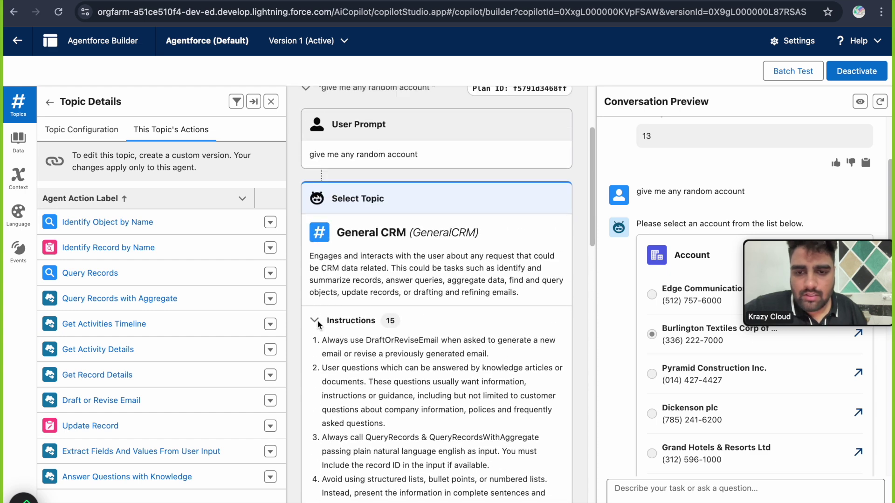
pyautogui.click(315, 320)
pyautogui.scroll(3, 343, 237)
pyautogui.click(310, 227)
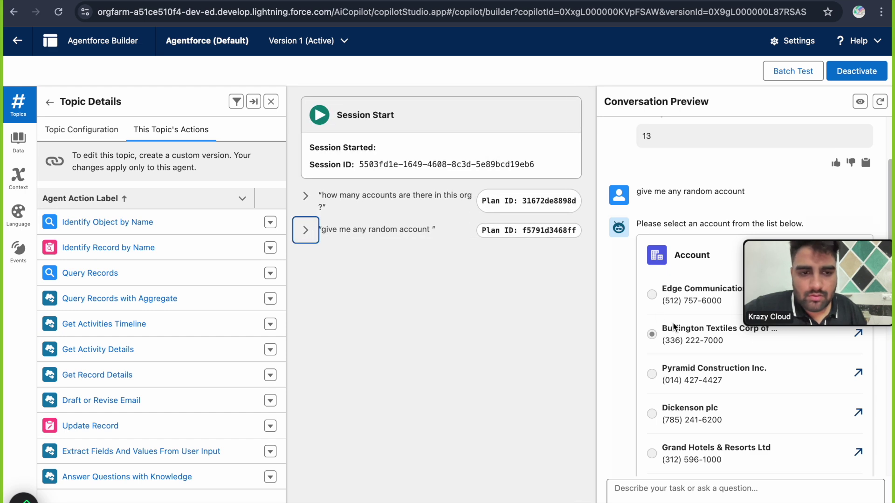
# - Send the agent the request "summarize the Edge Communication record" in the conversation preview
pyautogui.scroll(-10, 672, 321)
pyautogui.click(762, 484)
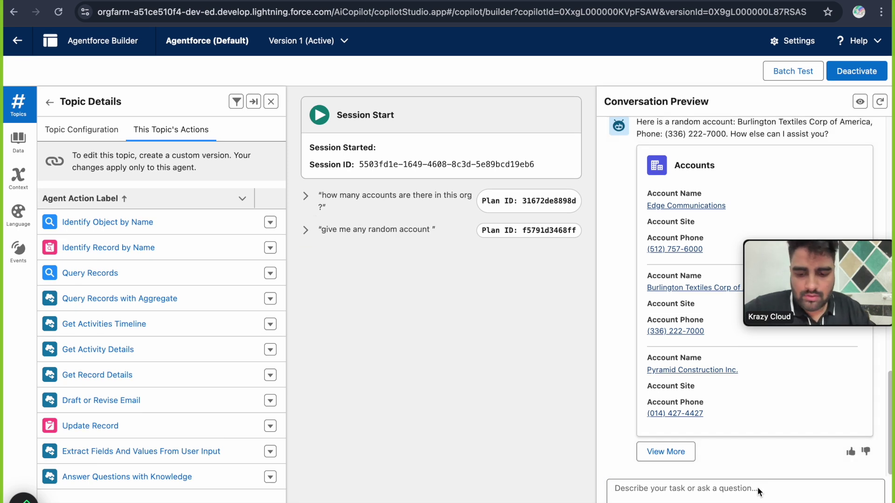
pyautogui.write('summarize the')
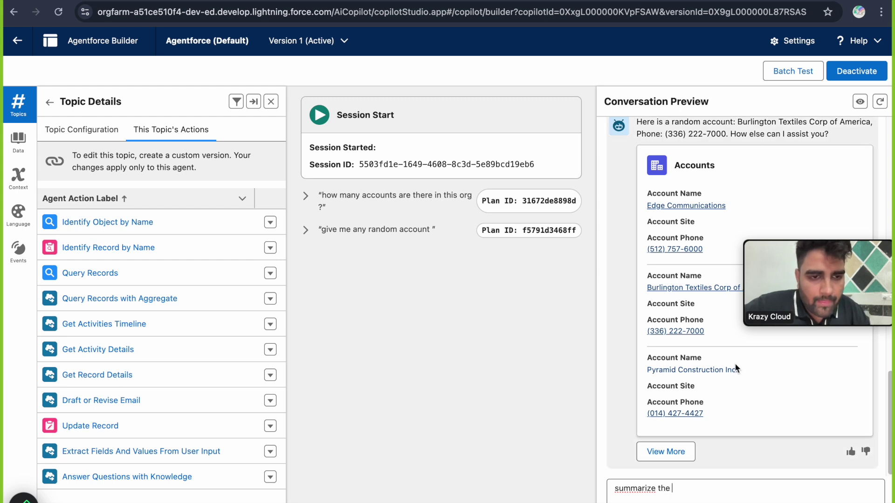
pyautogui.scroll(4, 699, 359)
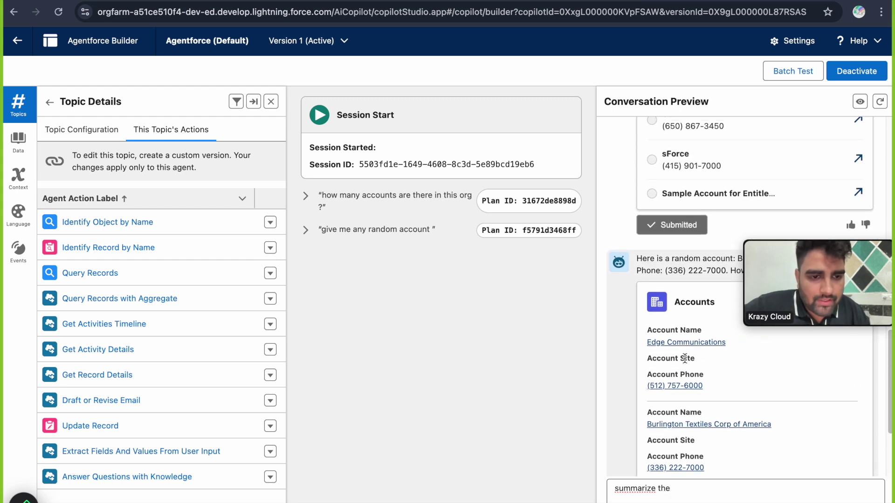
pyautogui.scroll(-4, 699, 354)
pyautogui.write('the')
pyautogui.write(' E')
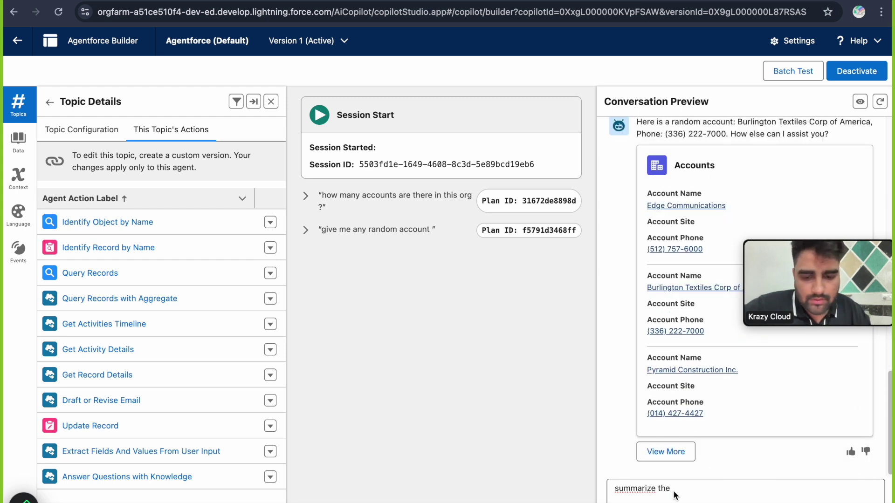
pyautogui.write('dge ')
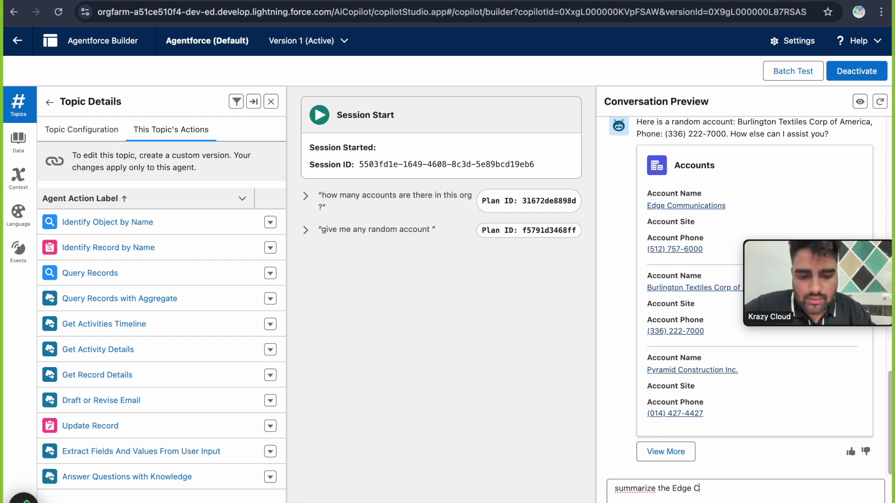
pyautogui.write('Communicati')
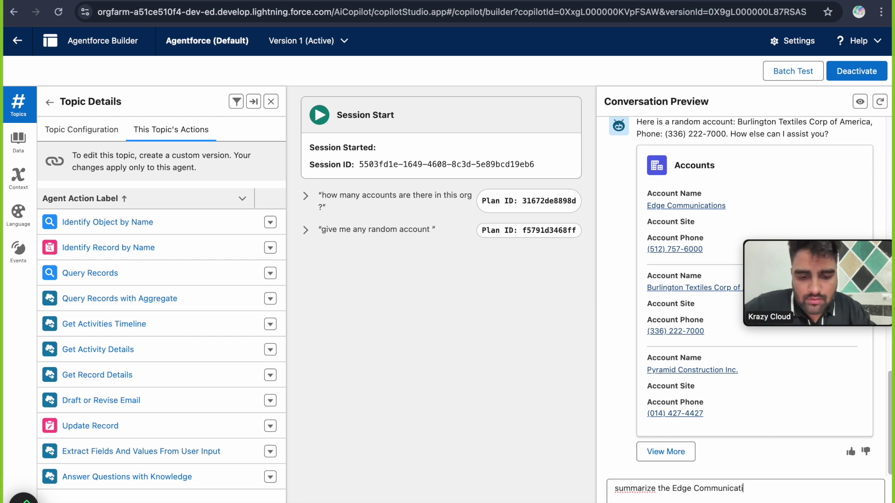
pyautogui.write('on record')
pyautogui.press('Return')
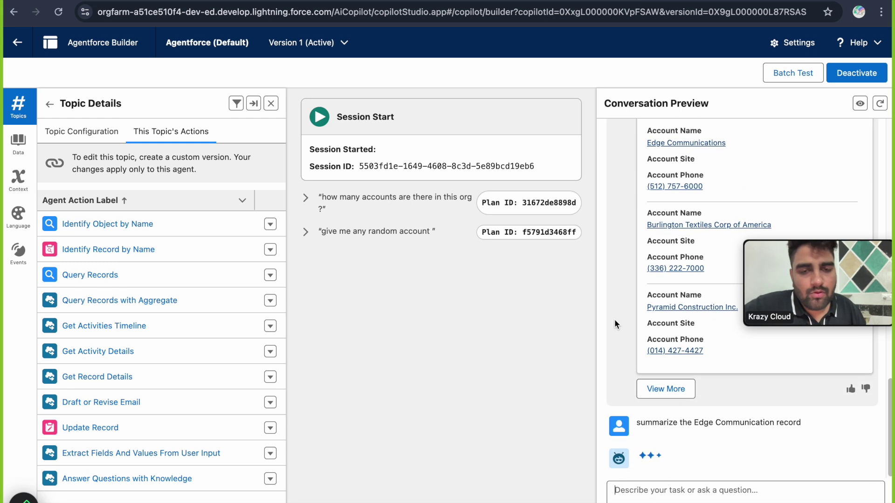
# - Return to the agent's topic list and check which topic the summary request's plan selected
pyautogui.click(49, 104)
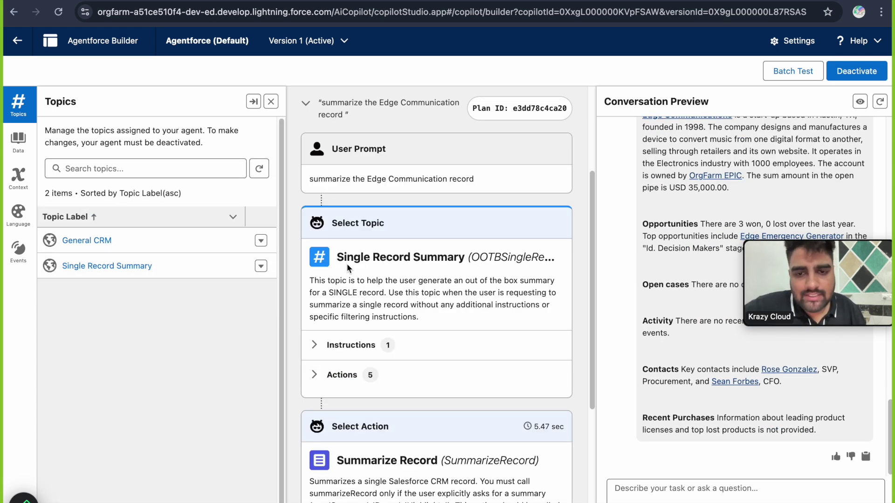
pyautogui.moveTo(338, 259); pyautogui.dragTo(472, 261)
pyautogui.click(404, 285)
# - Read the agent's reply summarizing the Edge Communications record and review the request that produced it
pyautogui.scroll(3, 666, 251)
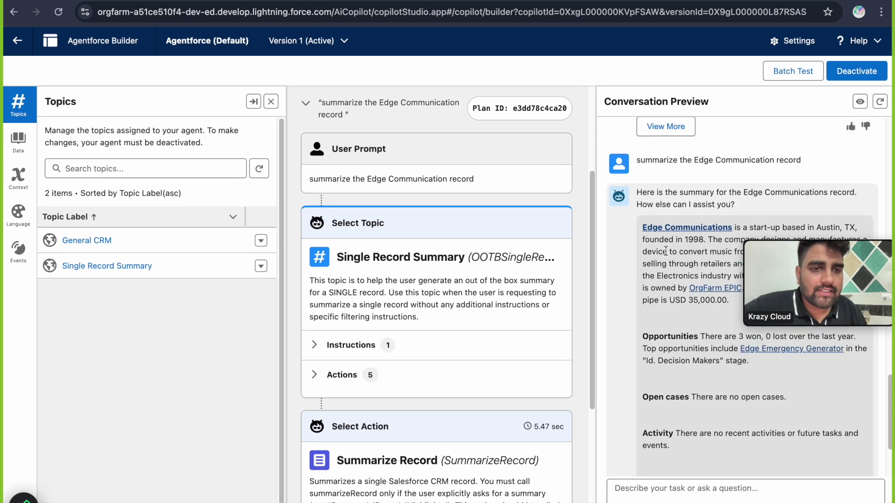
pyautogui.scroll(-1, 665, 251)
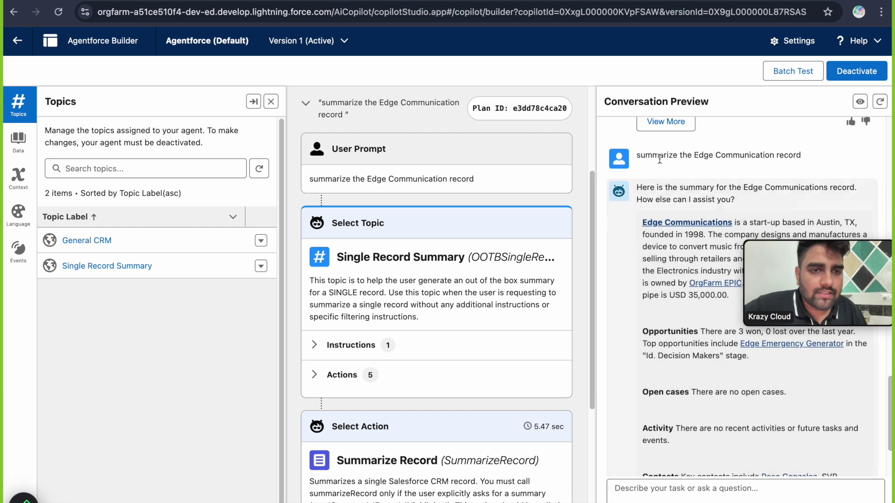
pyautogui.moveTo(635, 155); pyautogui.dragTo(821, 165)
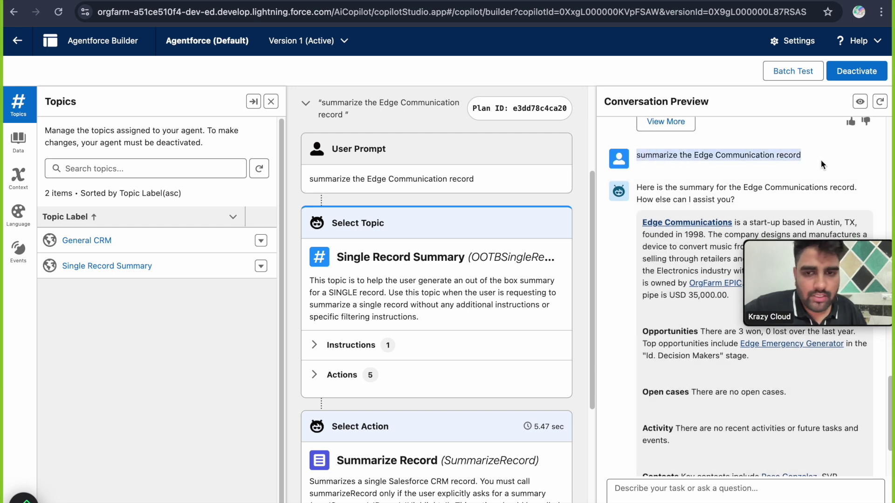
# - Find the Single Record Summary topic in the topic list to match it with the plan's selected topic
pyautogui.click(156, 266)
pyautogui.moveTo(155, 265); pyautogui.dragTo(66, 262)
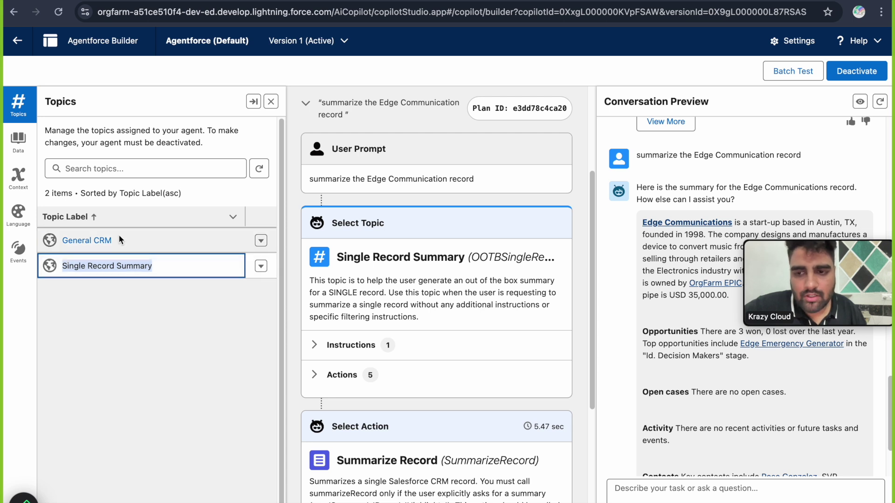
pyautogui.click(138, 309)
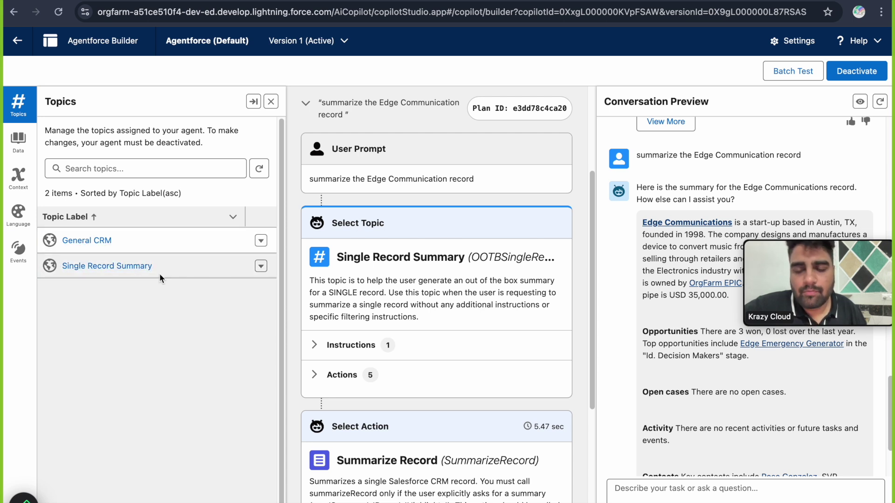
pyautogui.moveTo(160, 269); pyautogui.dragTo(60, 265)
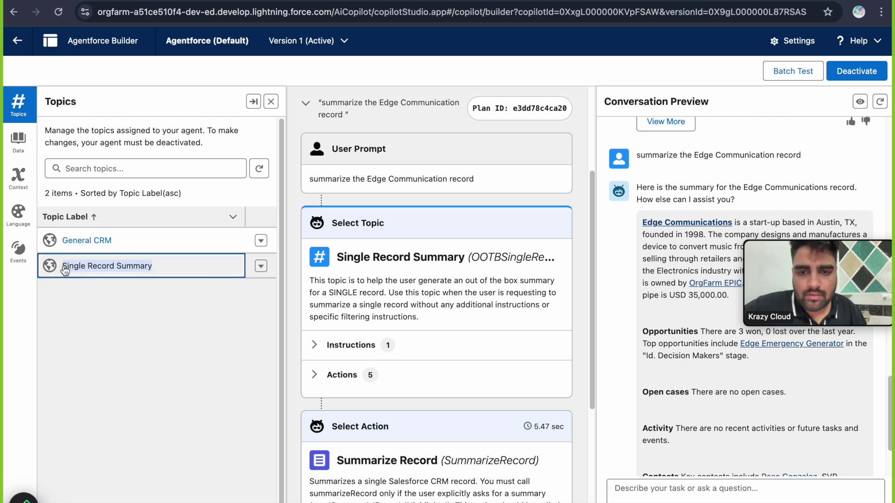
# - Expand the instructions and actions of the summary plan's topic and examine the action selected for the request
pyautogui.scroll(-4, 372, 309)
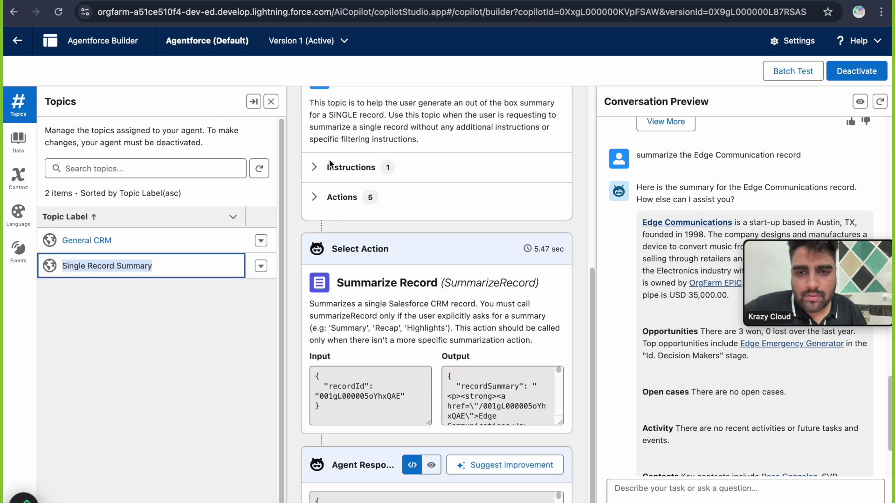
pyautogui.click(330, 165)
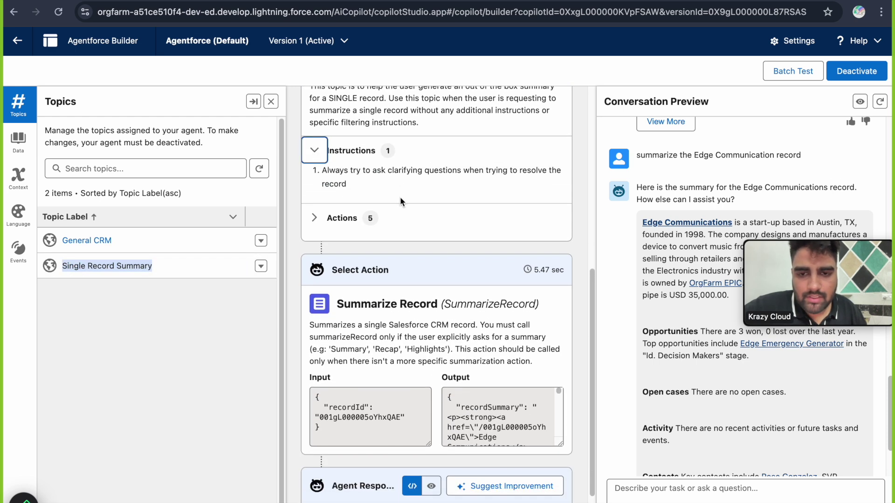
pyautogui.click(314, 216)
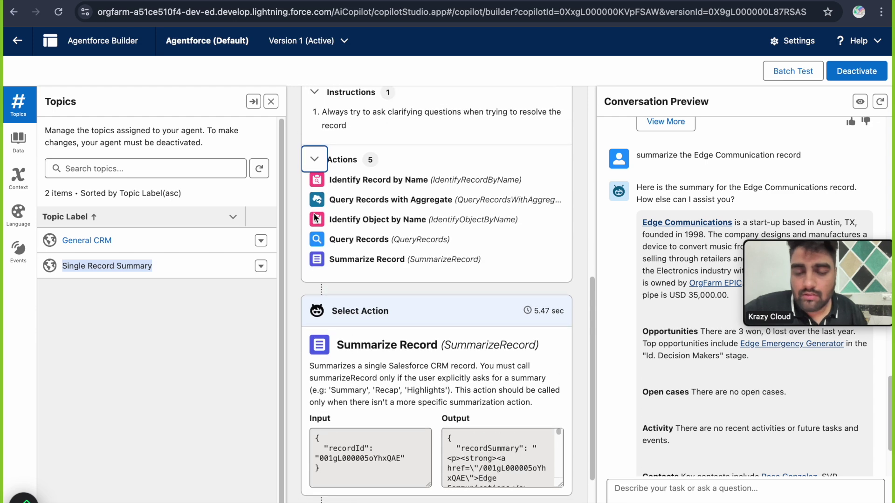
pyautogui.scroll(1, 354, 237)
pyautogui.scroll(-2, 386, 257)
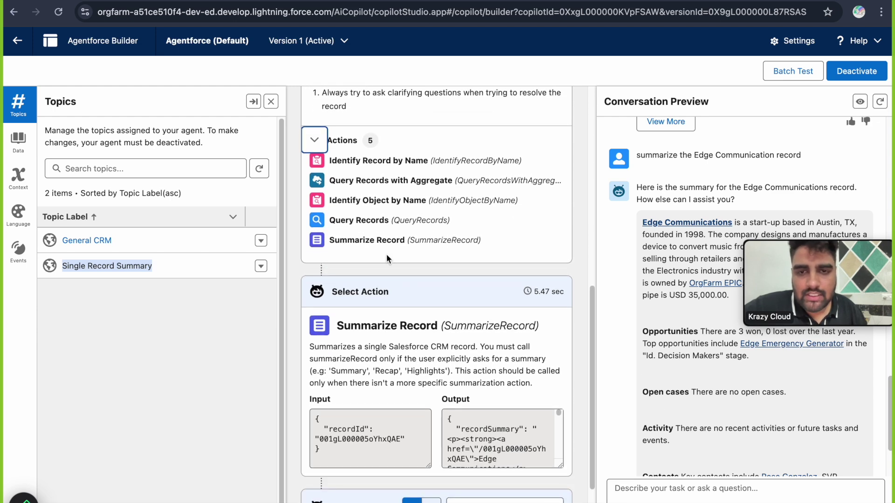
pyautogui.scroll(-3, 373, 316)
pyautogui.moveTo(343, 242); pyautogui.dragTo(467, 243)
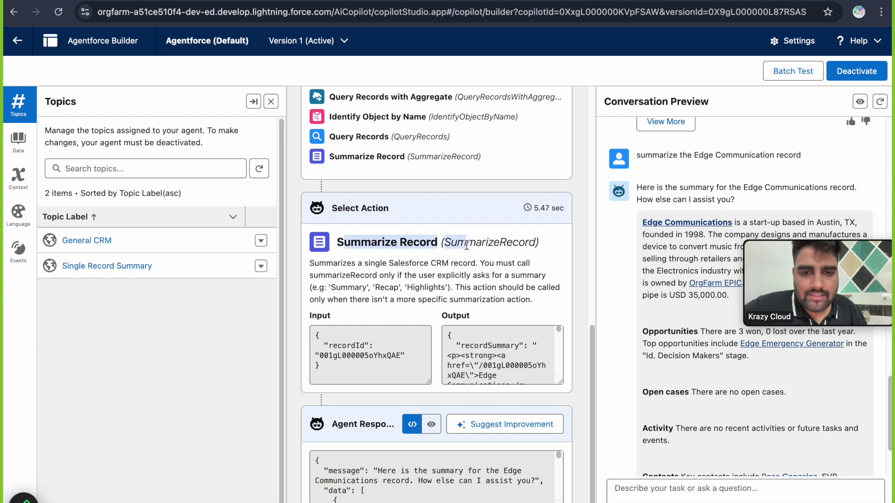
# - Open the Single Record Summary topic, review its configuration and actions, and return to the topic list
pyautogui.click(119, 266)
pyautogui.scroll(-6, 152, 296)
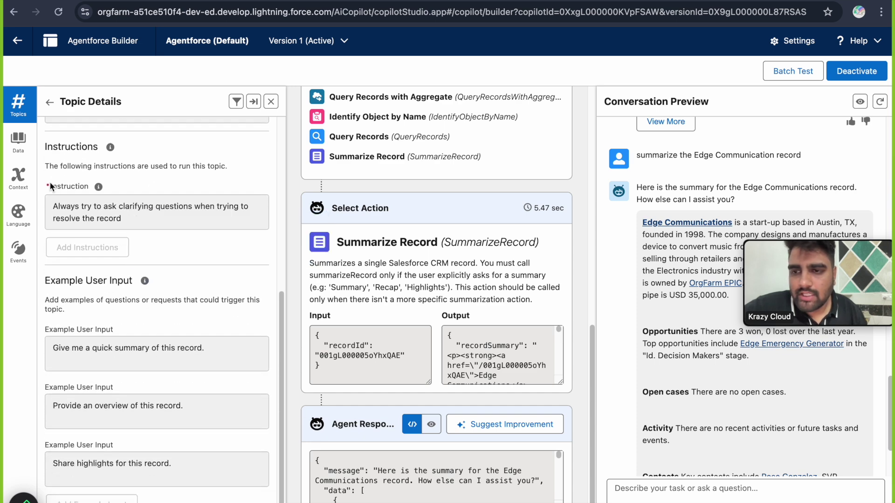
pyautogui.scroll(6, 163, 232)
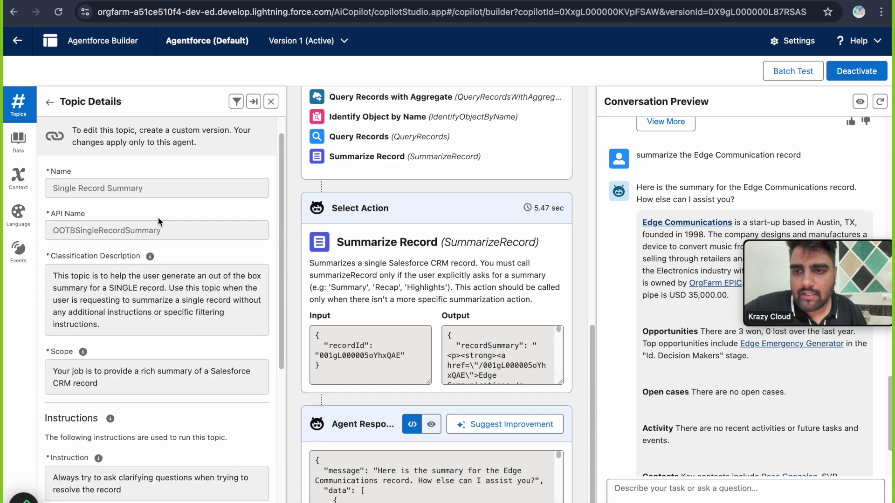
pyautogui.click(177, 132)
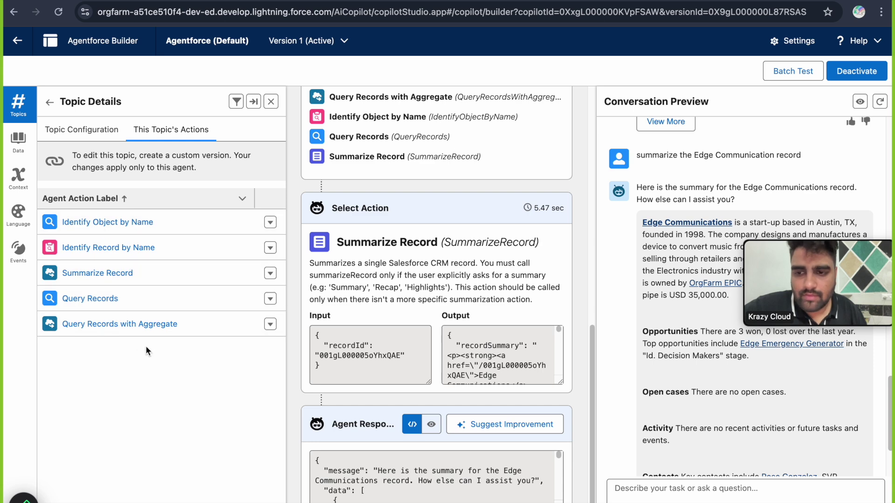
pyautogui.click(49, 101)
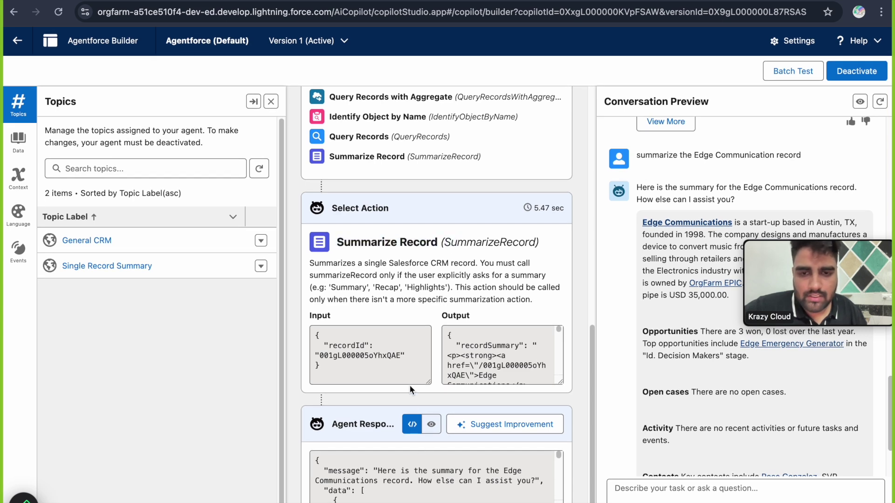
# - Collapse the Edge Communication summary request's plan and check its plan ID
pyautogui.scroll(8, 409, 314)
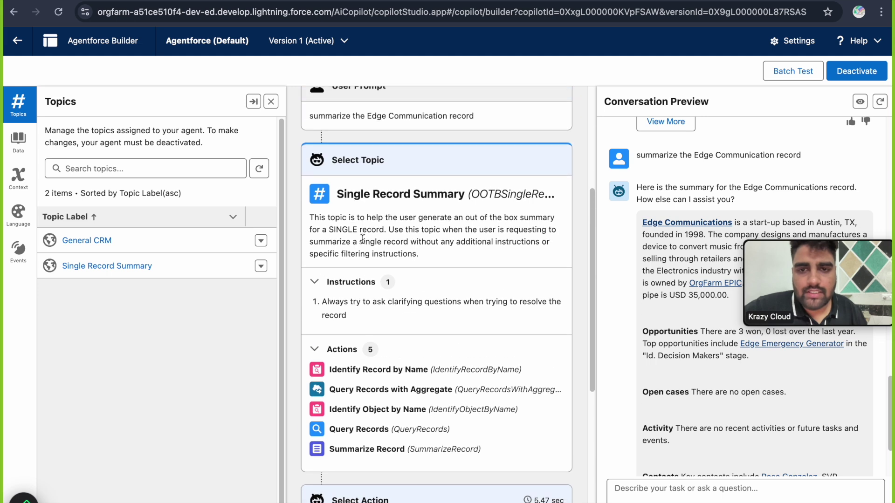
pyautogui.scroll(2, 355, 206)
pyautogui.click(306, 169)
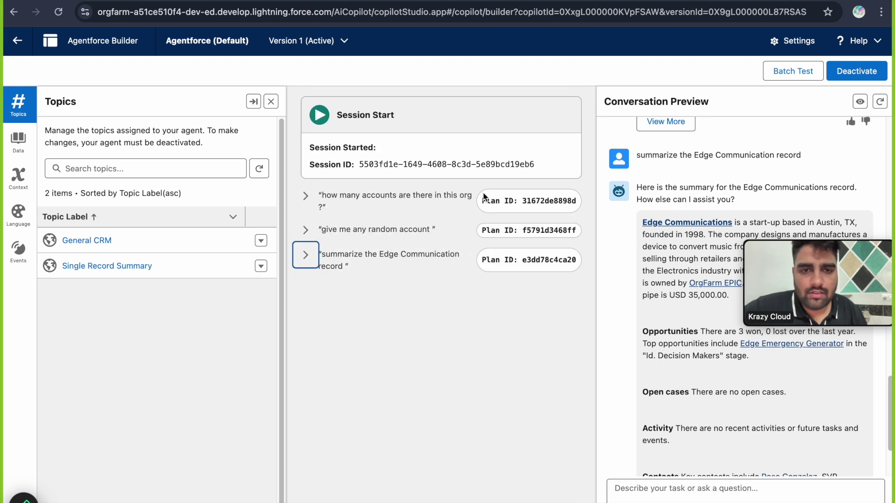
pyautogui.click(496, 266)
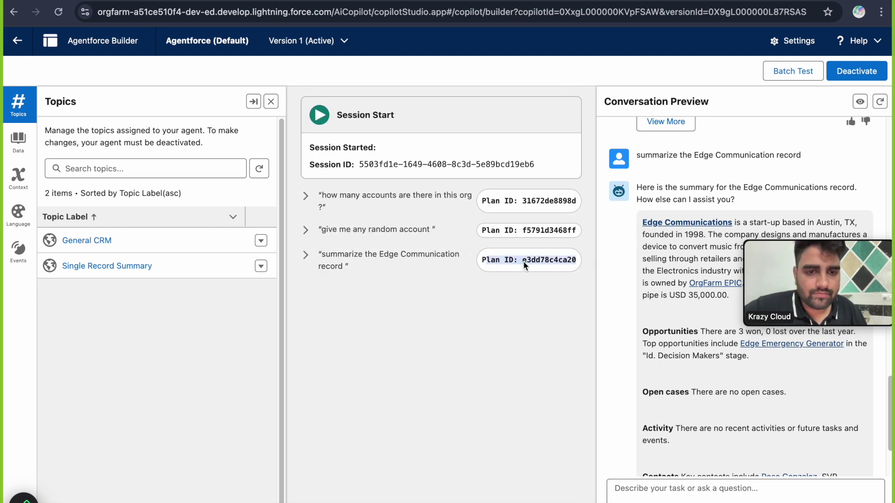